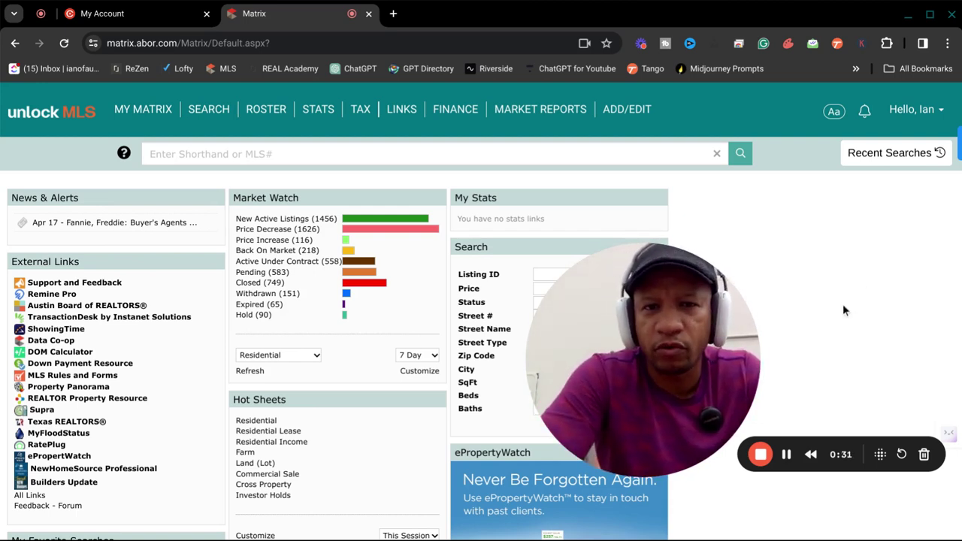
Start a Residential search with Active, Under Contract, Pending, Closed 0-90 and Single Family Resi checked.
mouse_move(217, 119)
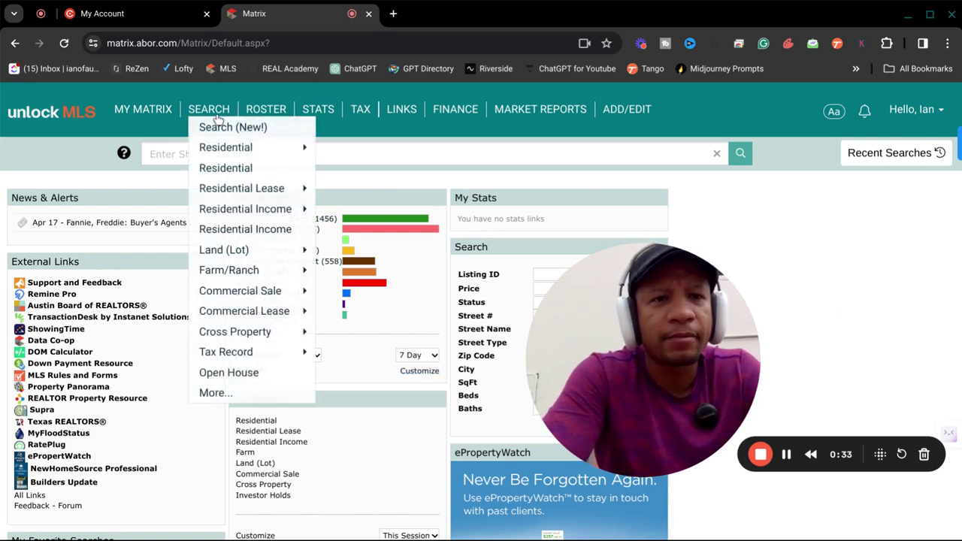
mouse_move(225, 146)
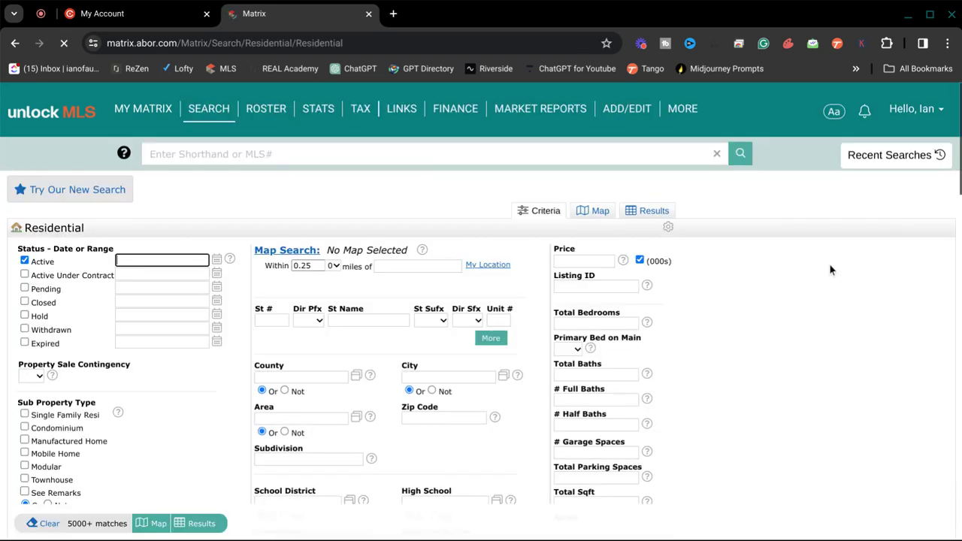
click(25, 414)
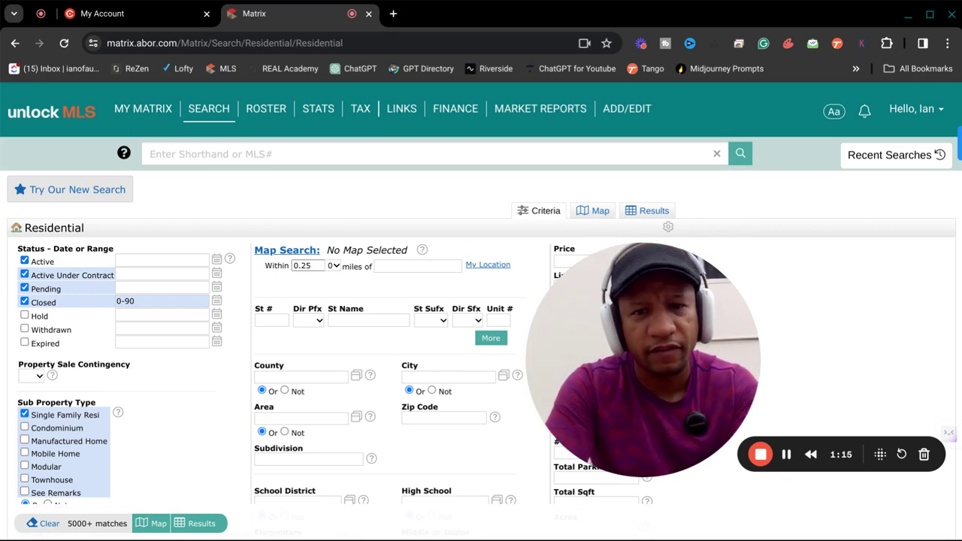
drag(644, 340, 761, 320)
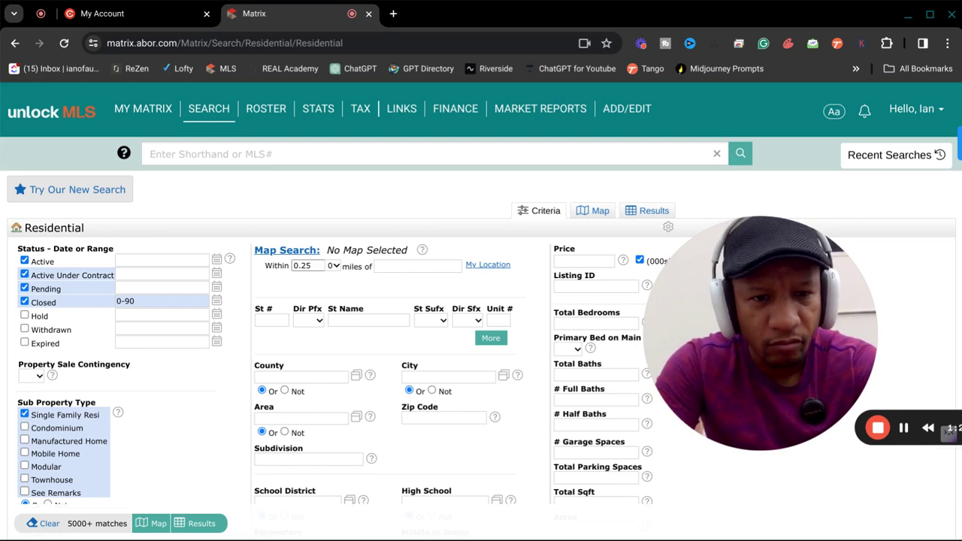
Enter 'hamilton point' as the Subdivision, narrowing the search to 7 matches.
text(ham)
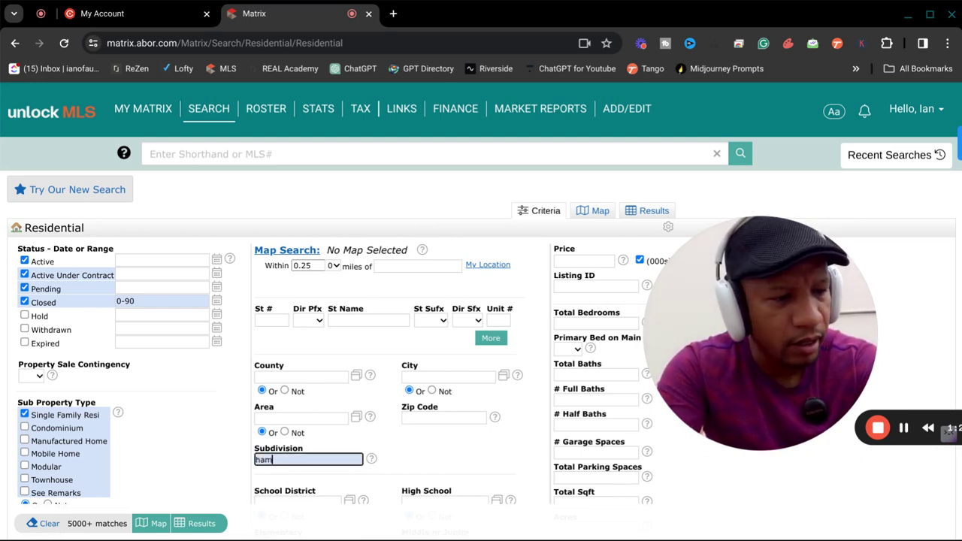
text(ilton point)
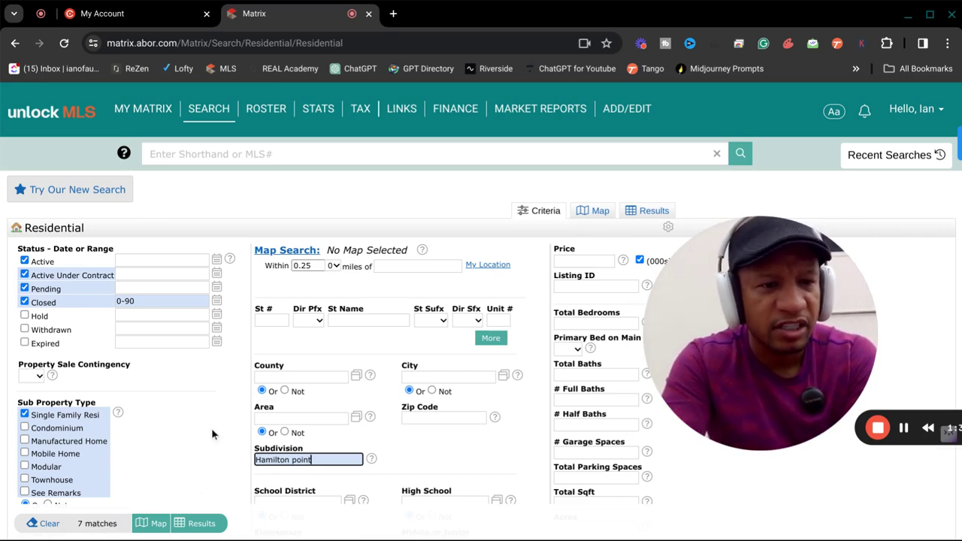
scroll(211, 435, down, 3)
scroll(212, 433, up, 2)
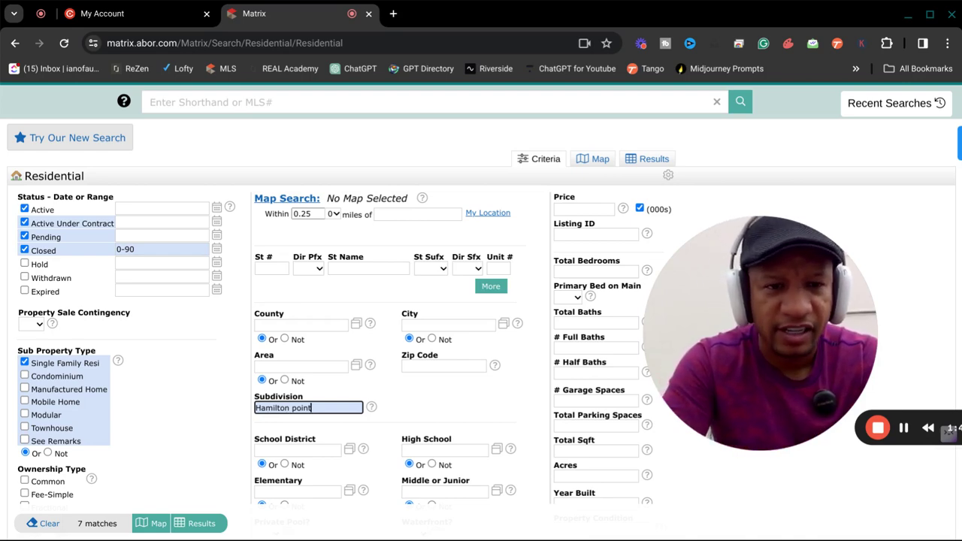
scroll(481, 301, down, 2)
scroll(481, 301, up, 2)
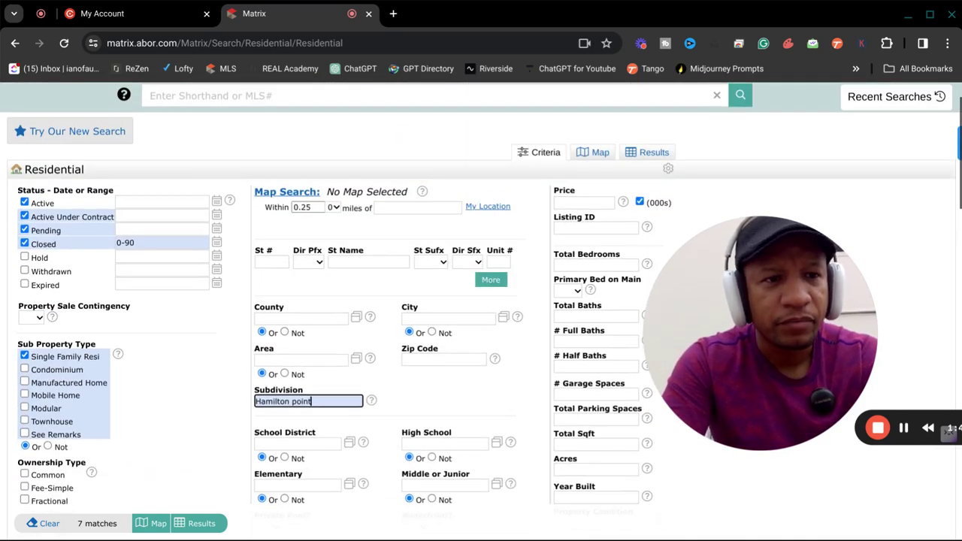
click(137, 243)
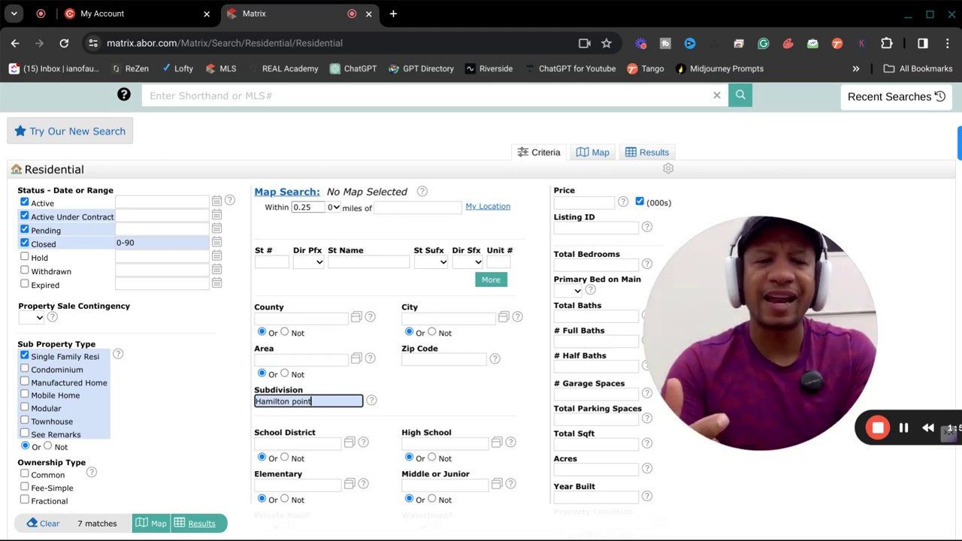
Plot the 7 results on the Map view, centred and zoomed in on Hamilton Point in Manor.
click(597, 154)
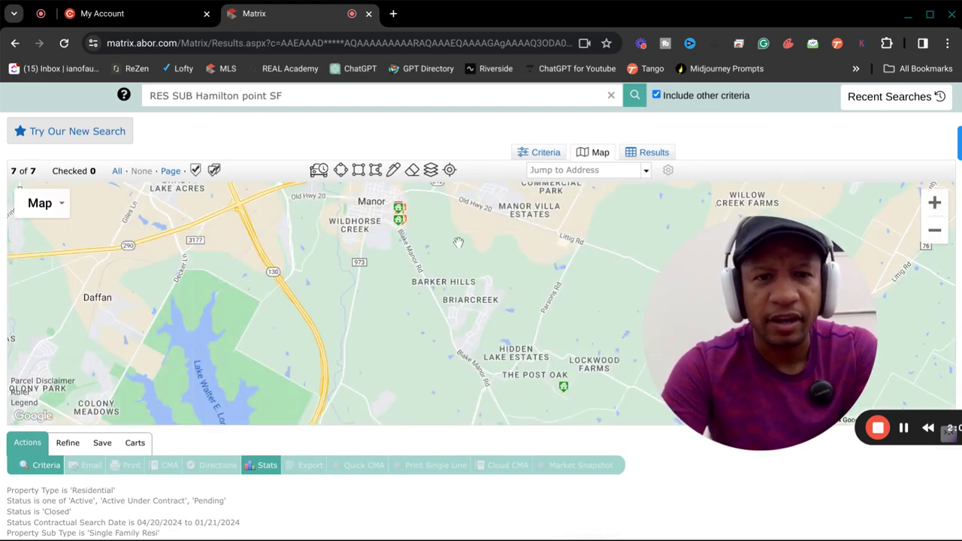
drag(458, 242, 559, 320)
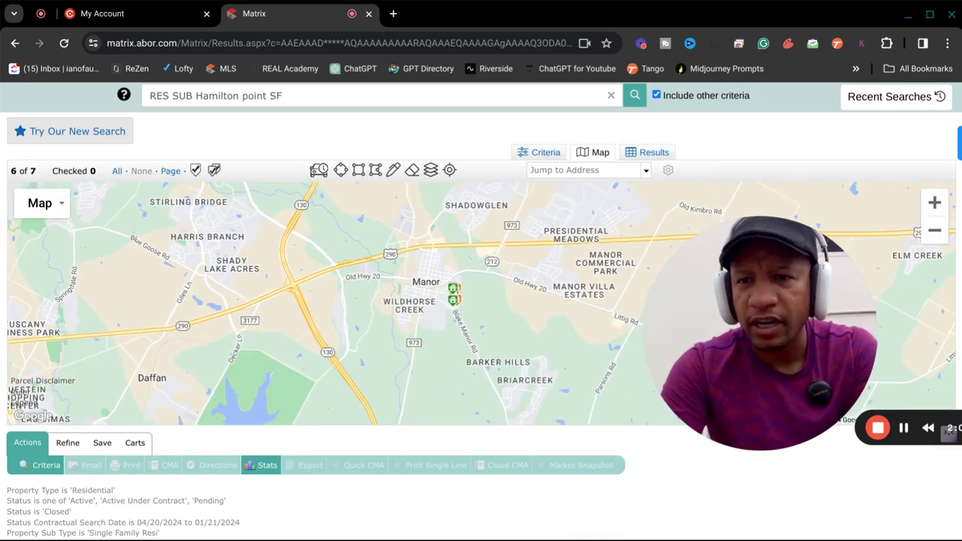
click(935, 203)
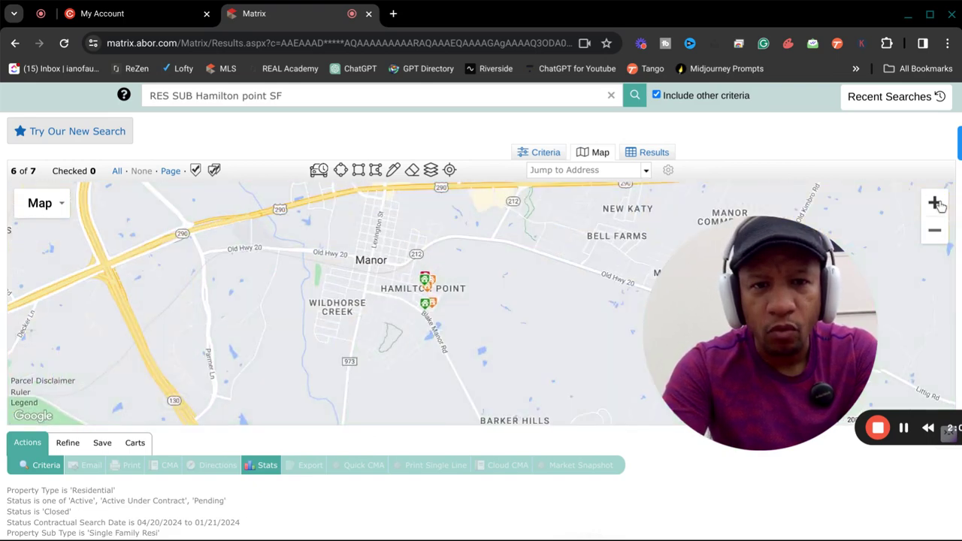
click(934, 202)
drag(491, 252, 531, 276)
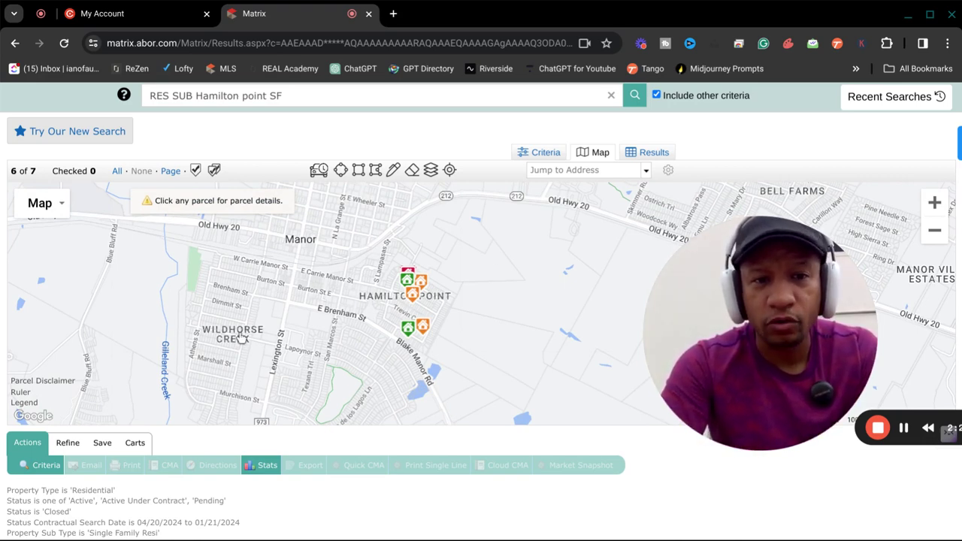
mouse_move(412, 293)
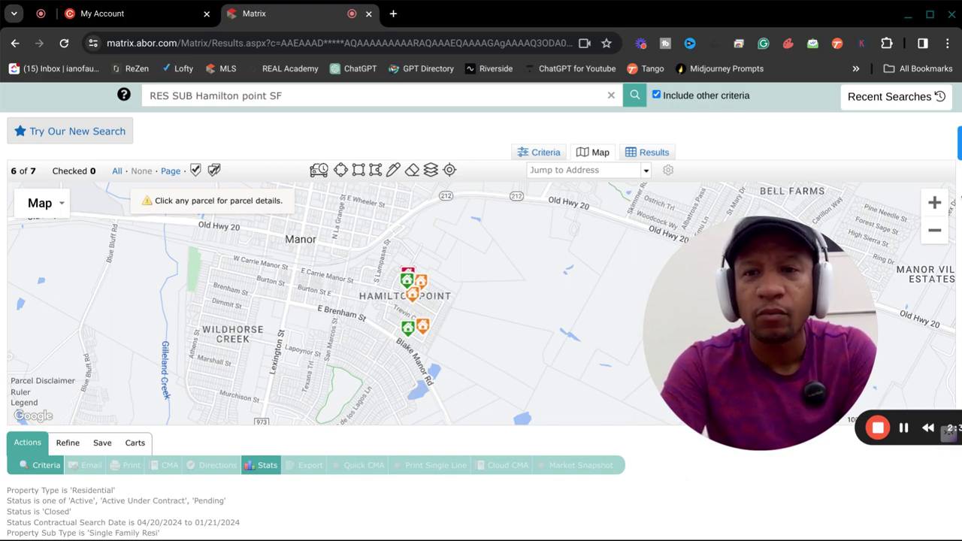
click(935, 203)
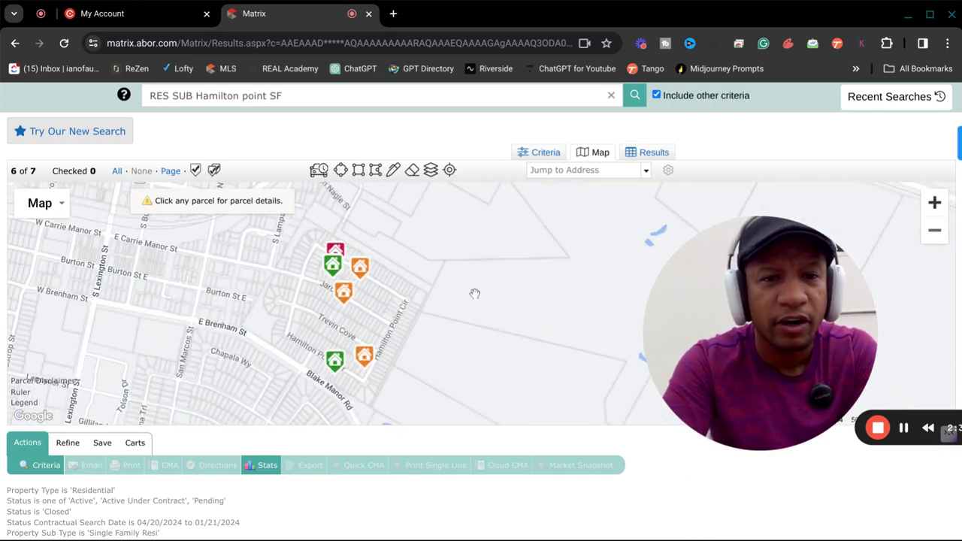
drag(475, 294, 485, 301)
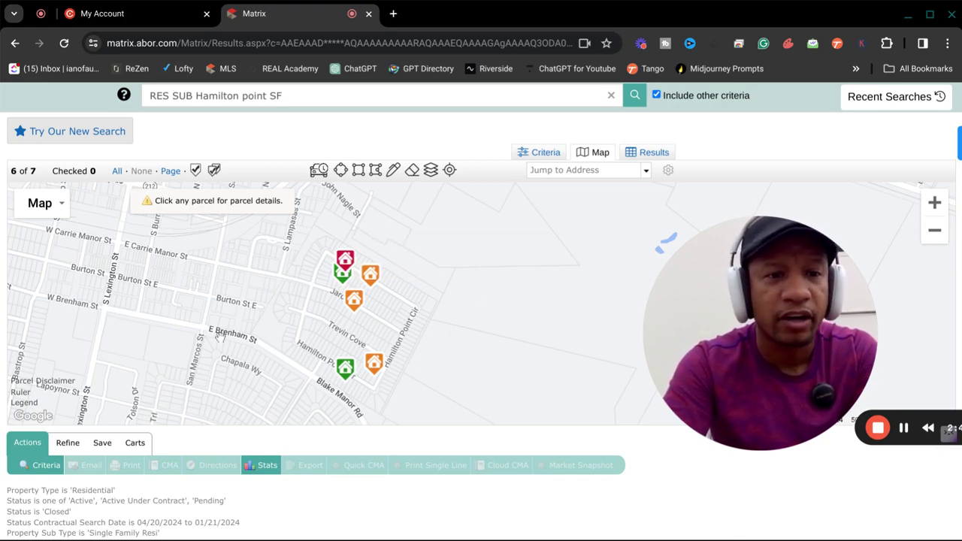
drag(393, 417, 561, 281)
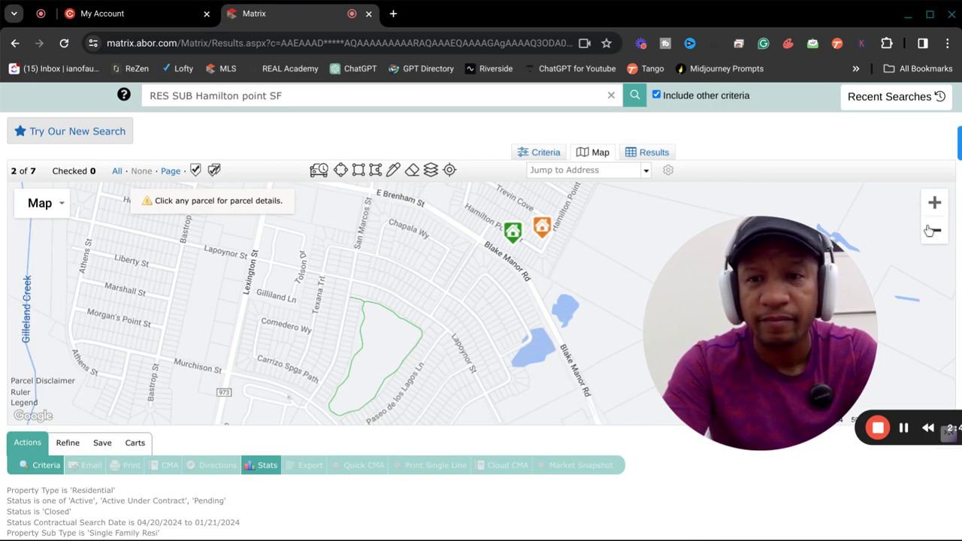
Zoom and pan the map until six listings cluster around Hamilton Point Cir and Jaron Dr.
click(935, 203)
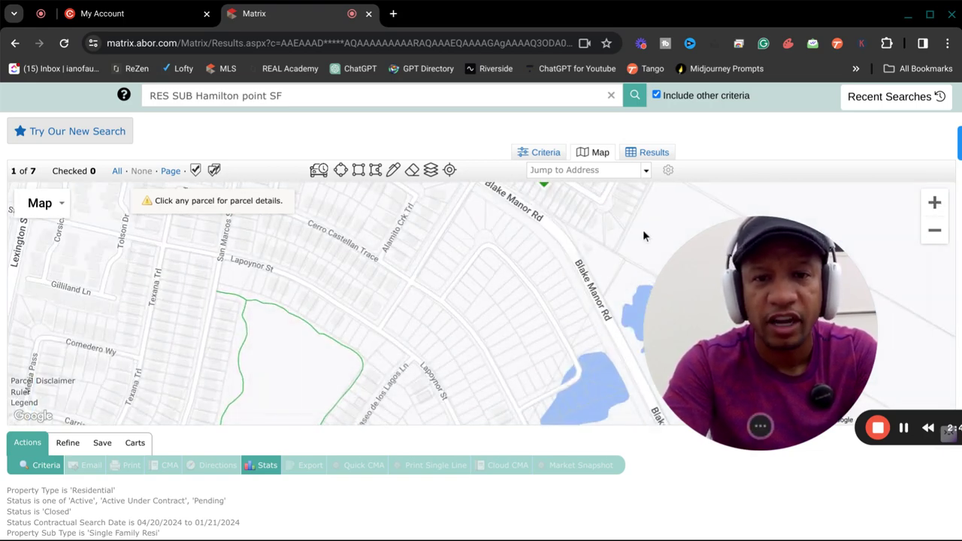
drag(643, 230, 660, 252)
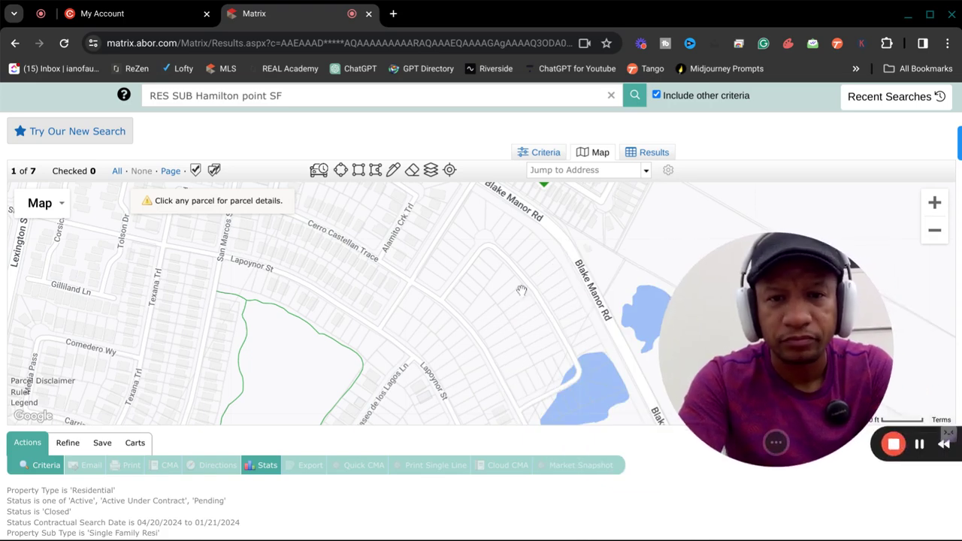
drag(520, 289, 370, 309)
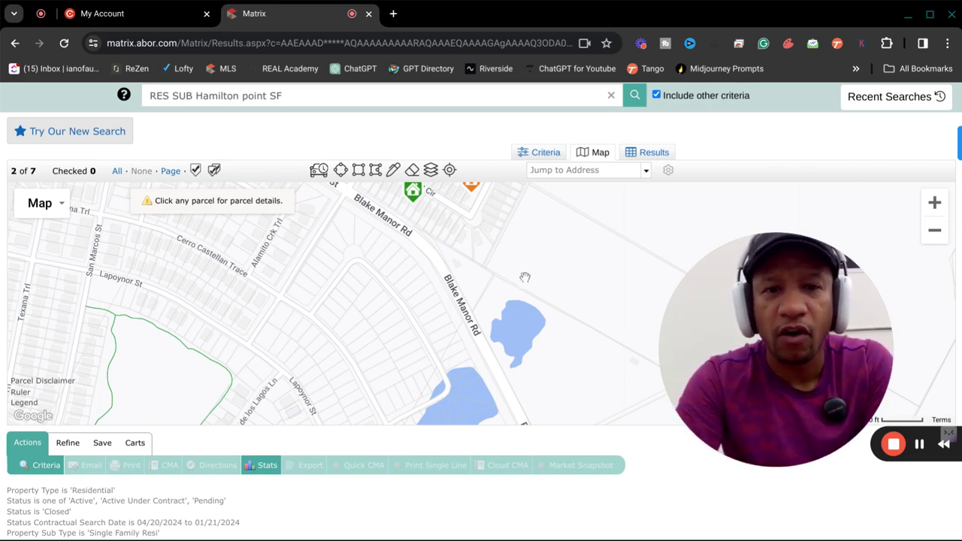
drag(524, 267, 582, 379)
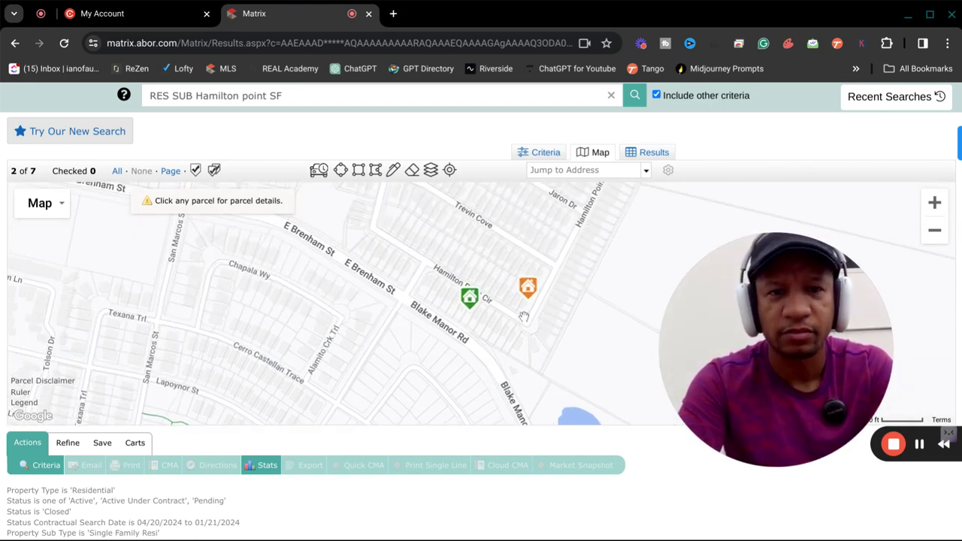
drag(489, 275, 427, 400)
scroll(427, 406, up, 1)
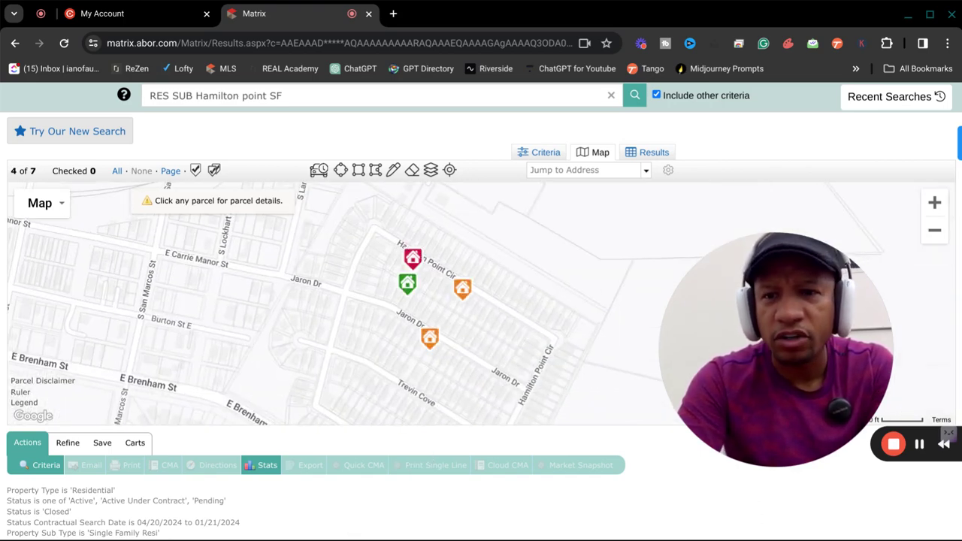
click(935, 230)
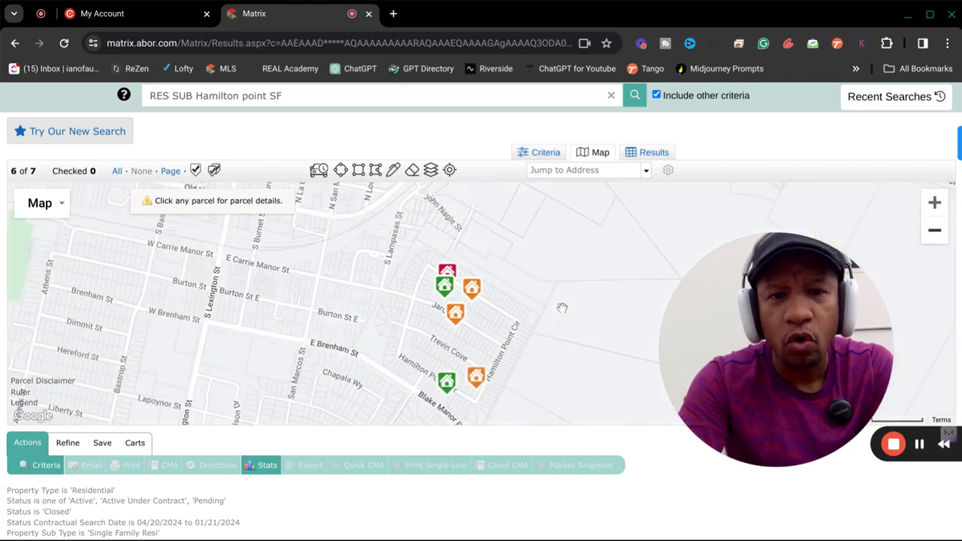
drag(563, 309, 577, 272)
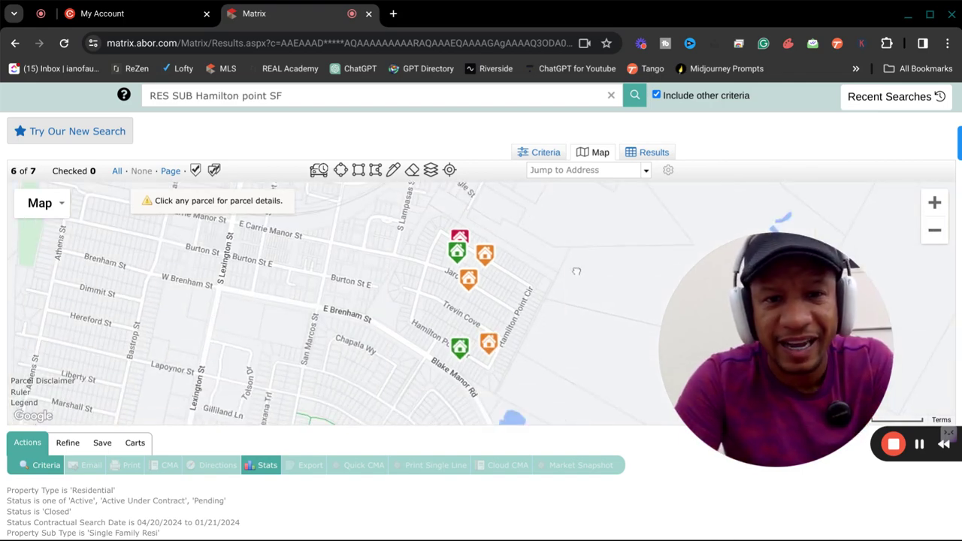
mouse_move(461, 239)
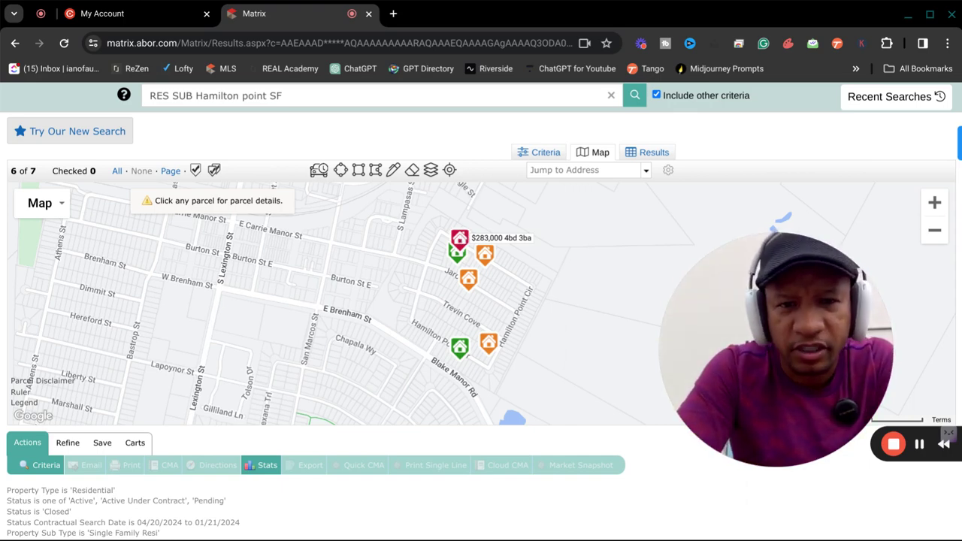
click(461, 239)
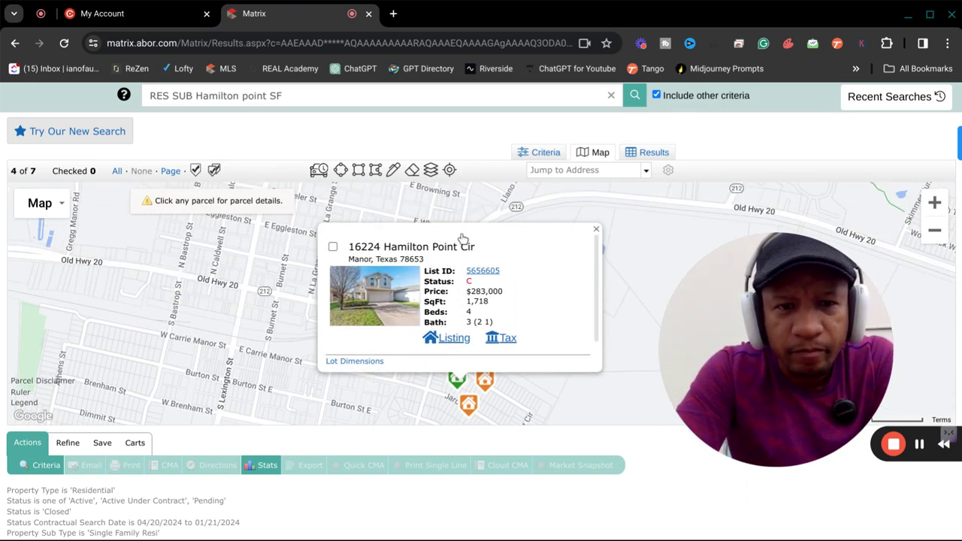
click(481, 274)
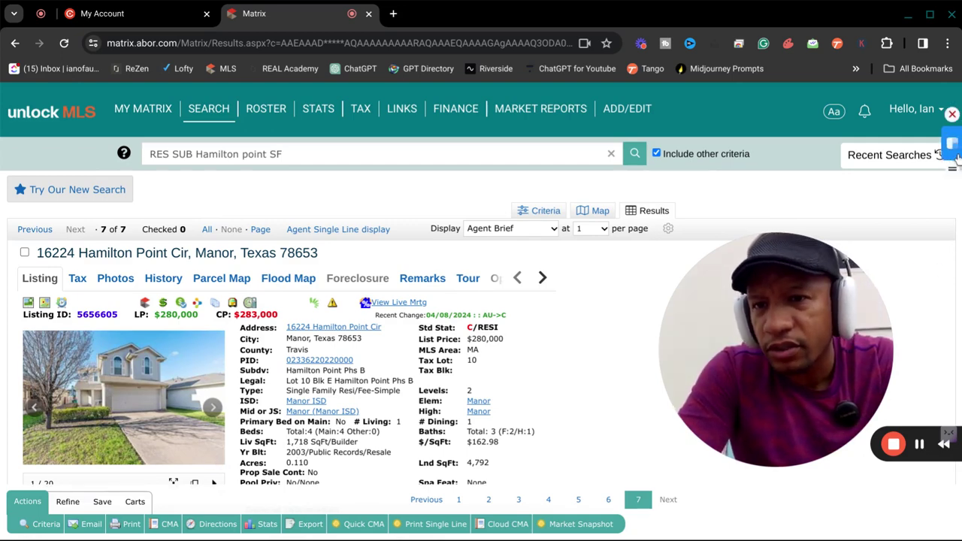
scroll(953, 197, down, 2)
drag(954, 197, 950, 236)
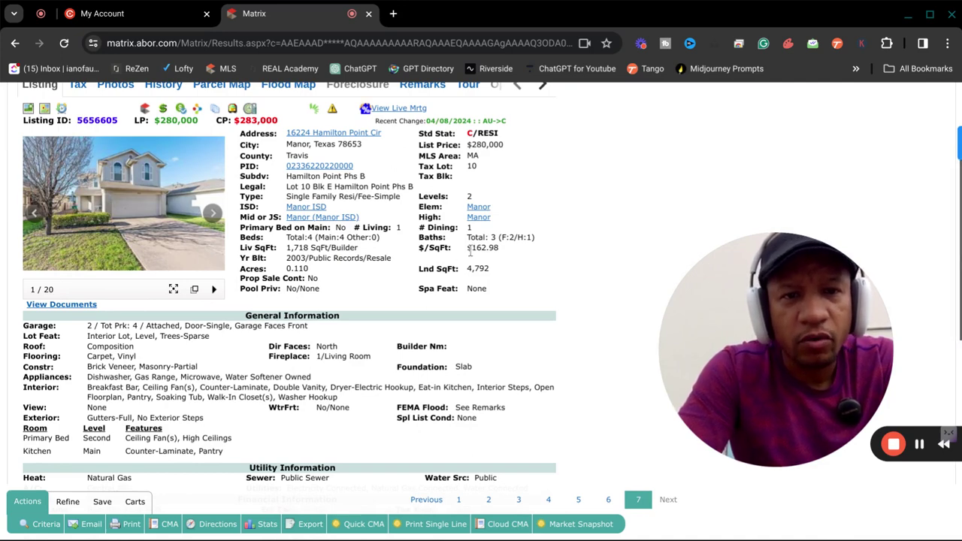
scroll(536, 261, down, 2)
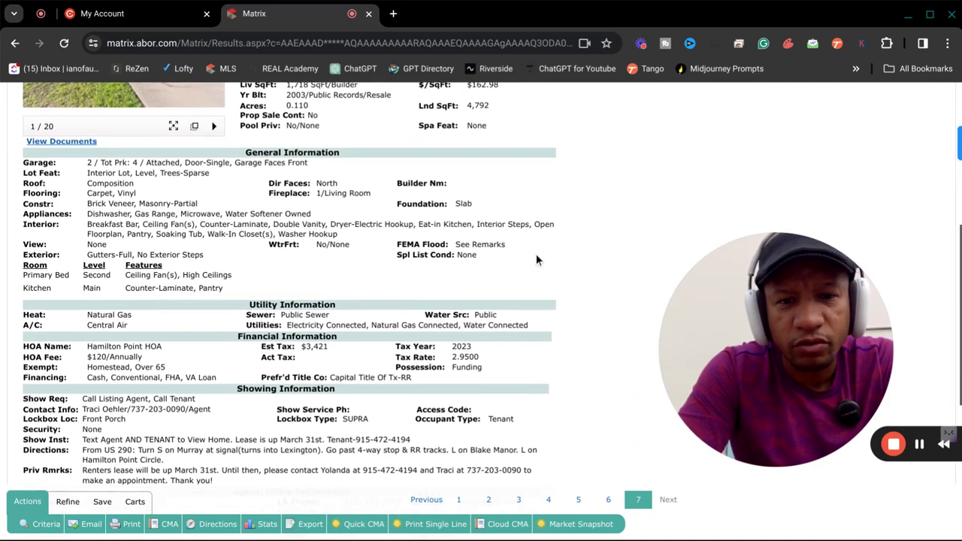
scroll(536, 253, up, 1)
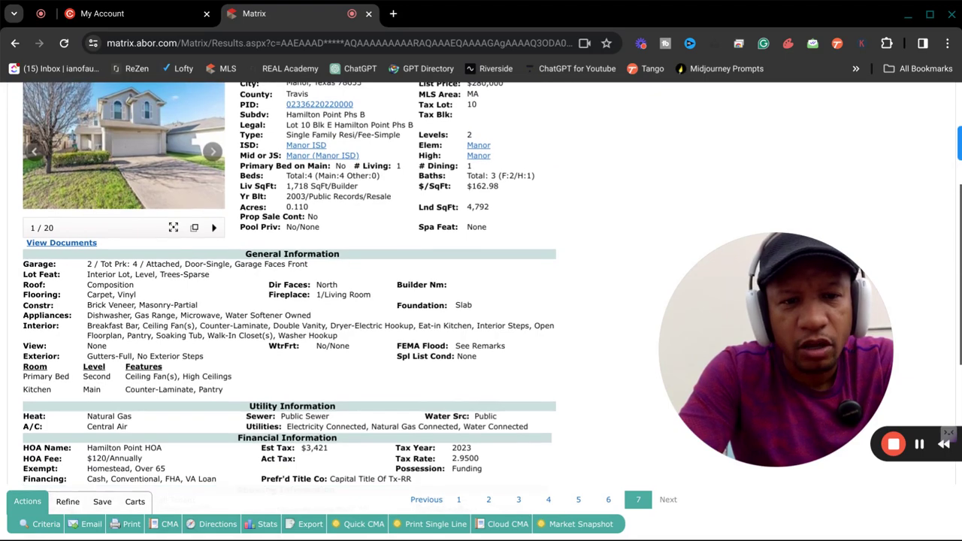
scroll(289, 286, down, 3)
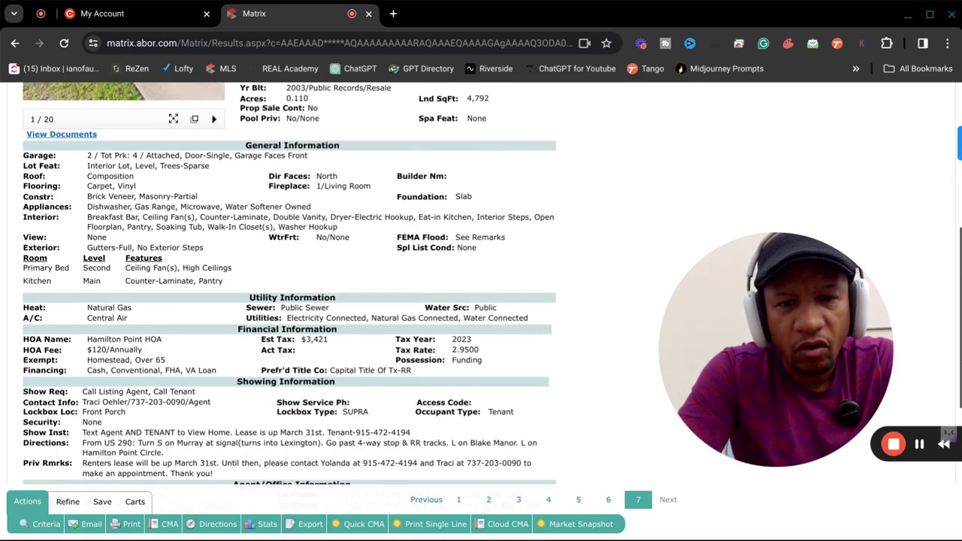
scroll(290, 286, down, 2)
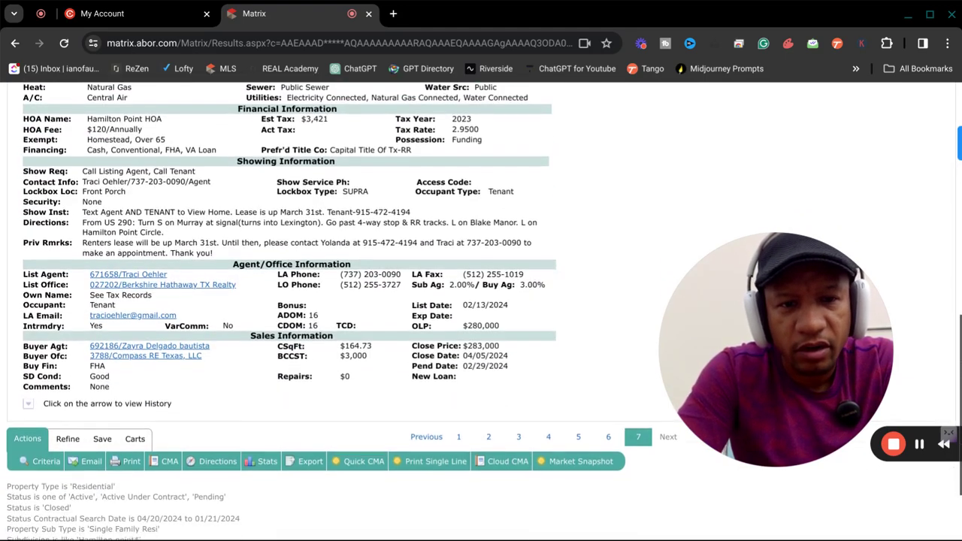
scroll(290, 285, up, 2)
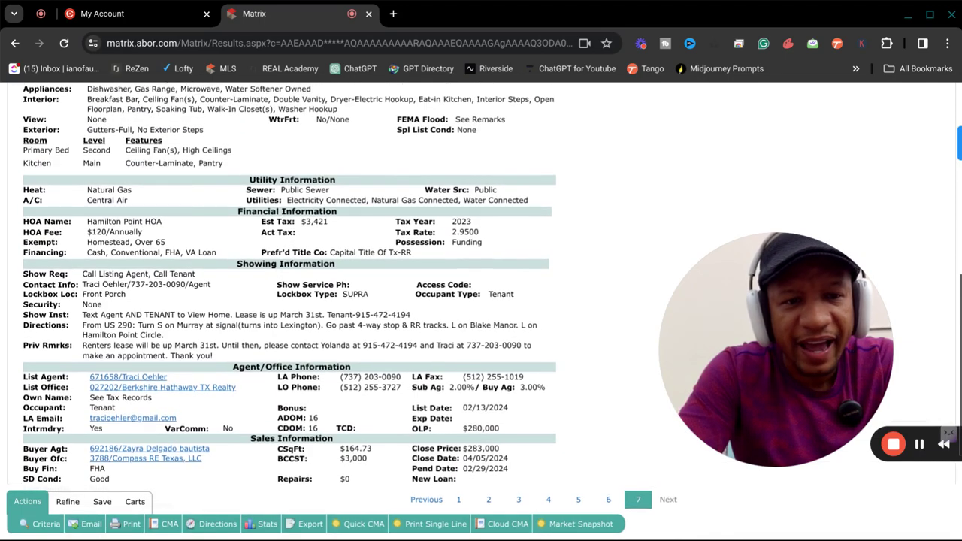
scroll(289, 286, up, 4)
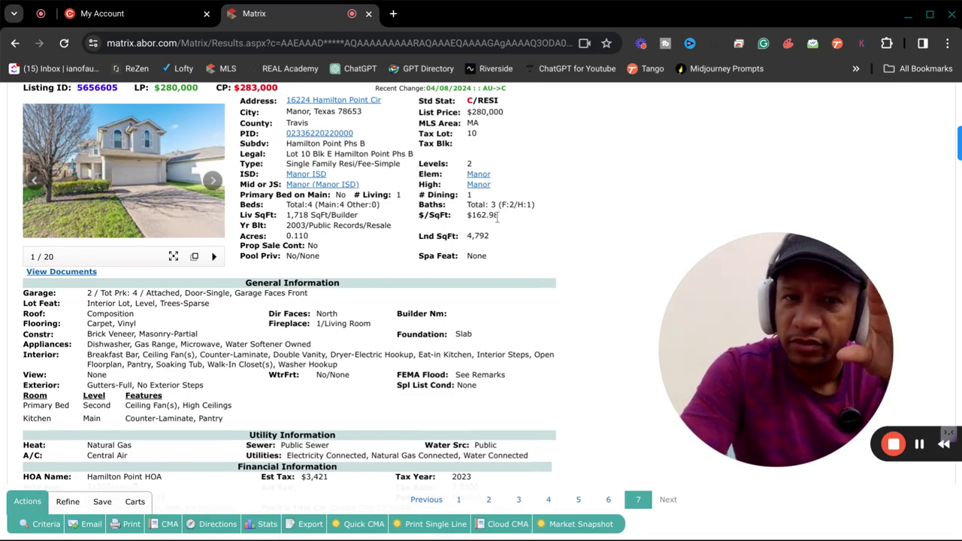
drag(497, 217, 462, 215)
click(524, 246)
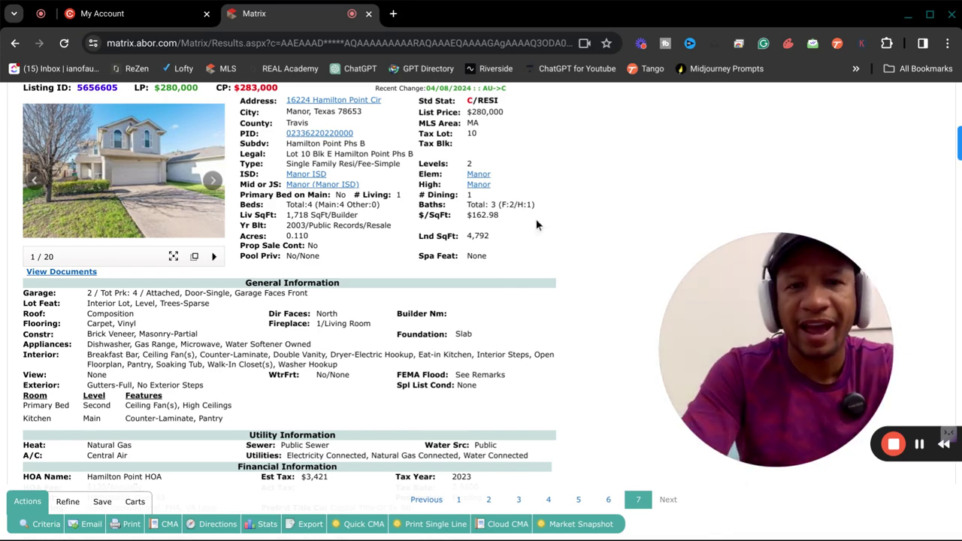
scroll(573, 226, up, 1)
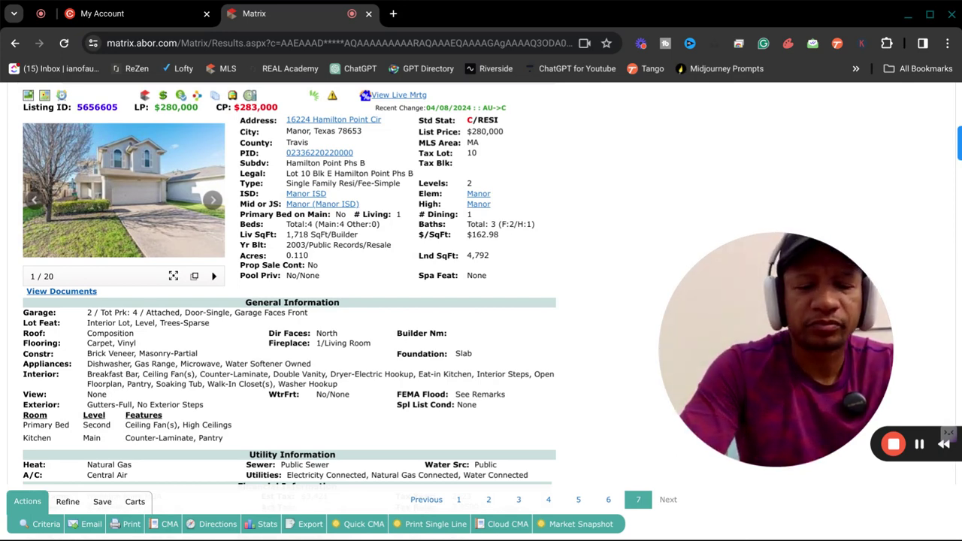
scroll(620, 254, down, 2)
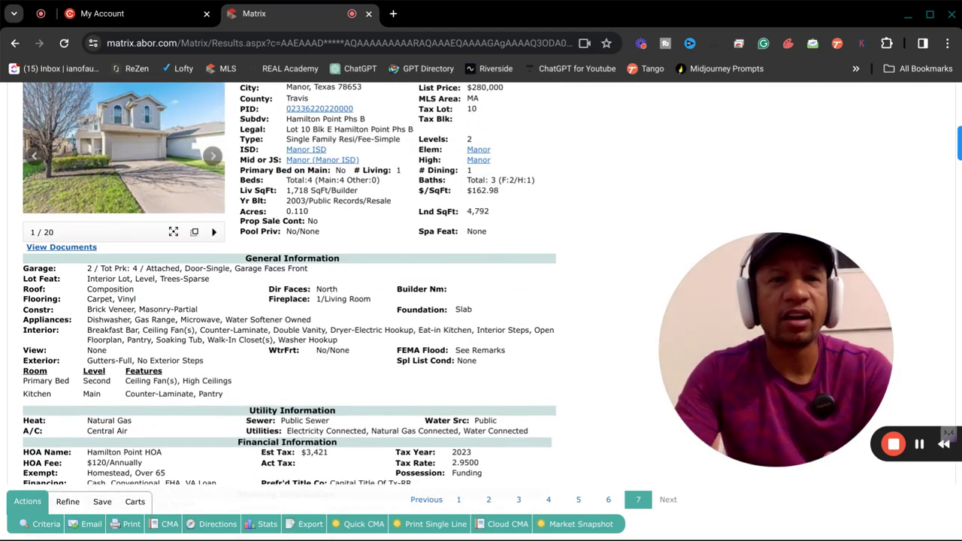
scroll(481, 301, down, 5)
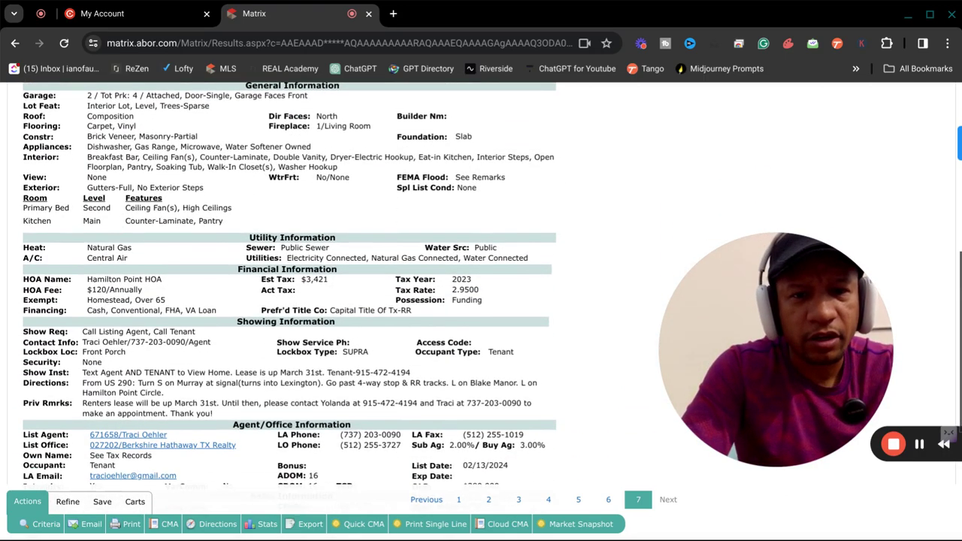
scroll(482, 301, up, 3)
scroll(475, 424, up, 2)
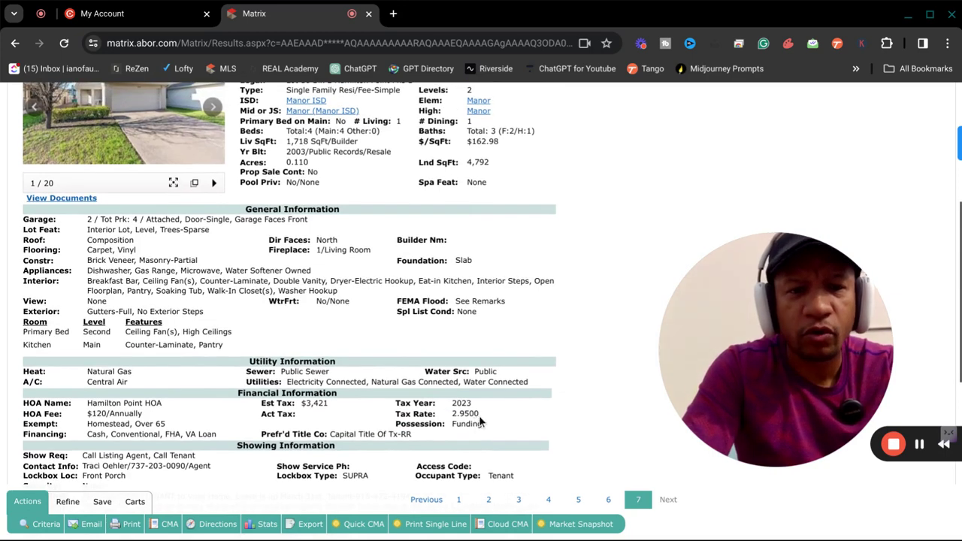
drag(482, 423, 239, 434)
click(148, 419)
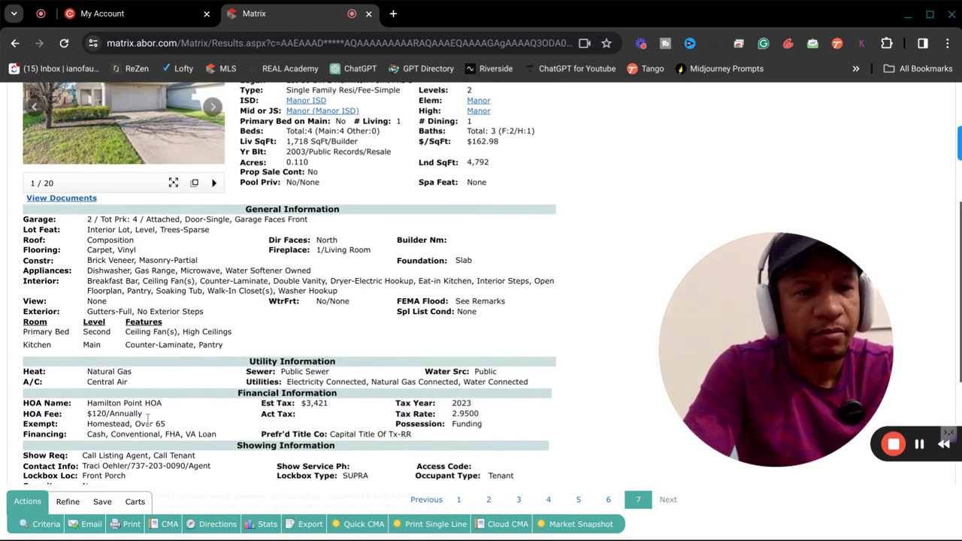
drag(88, 414, 203, 416)
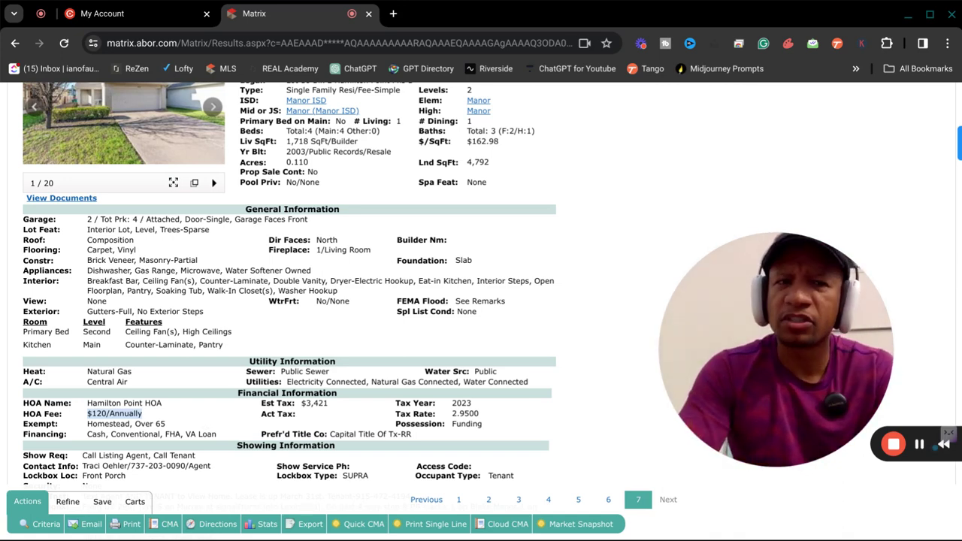
click(210, 421)
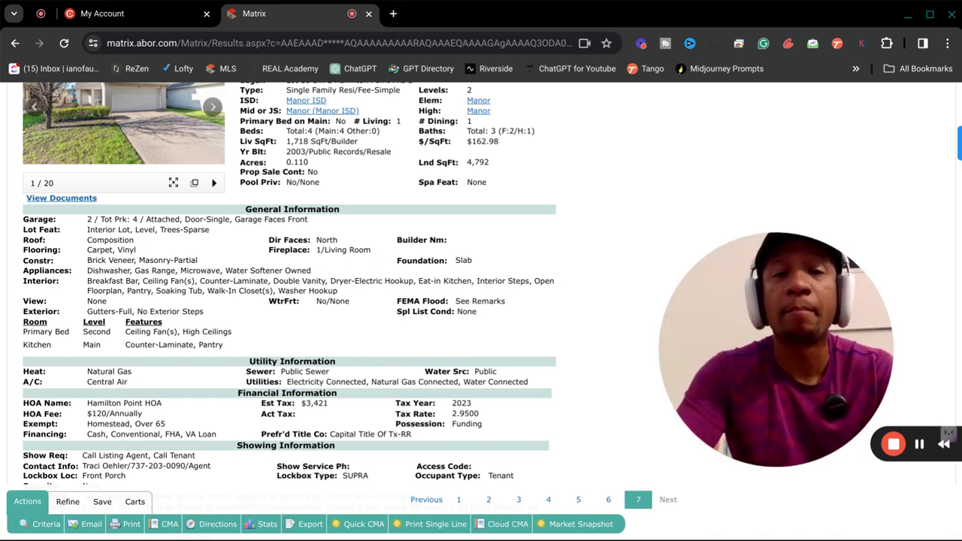
scroll(481, 286, up, 3)
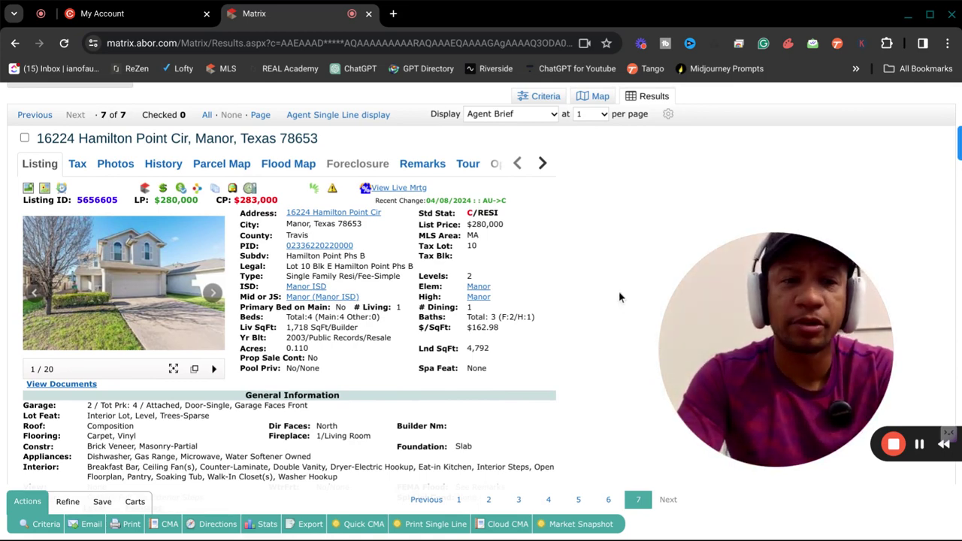
scroll(620, 297, down, 1)
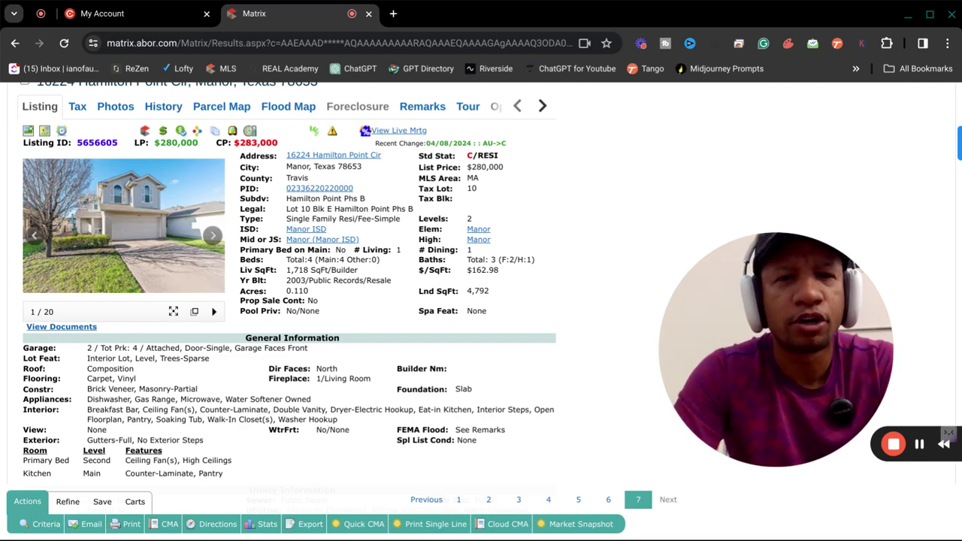
scroll(289, 286, down, 1)
scroll(290, 285, up, 1)
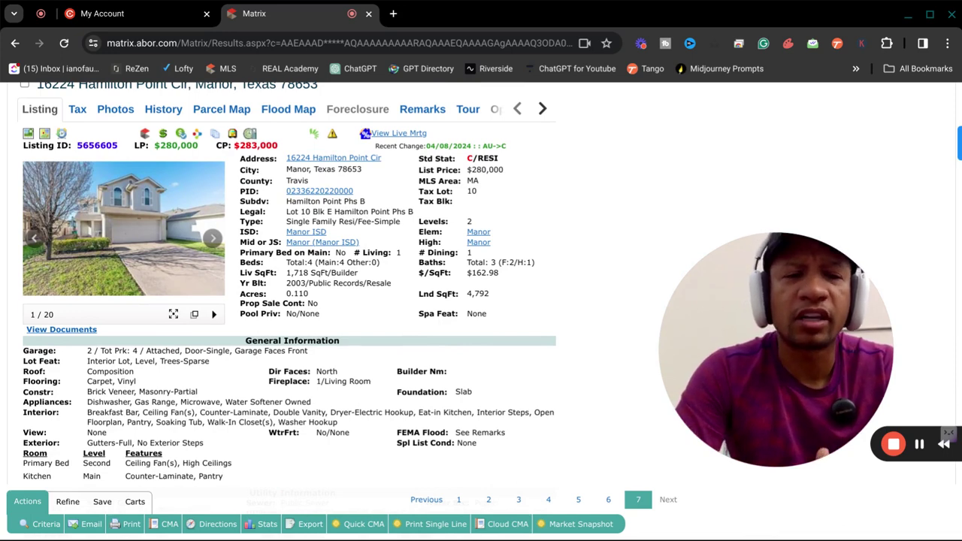
scroll(289, 285, down, 1)
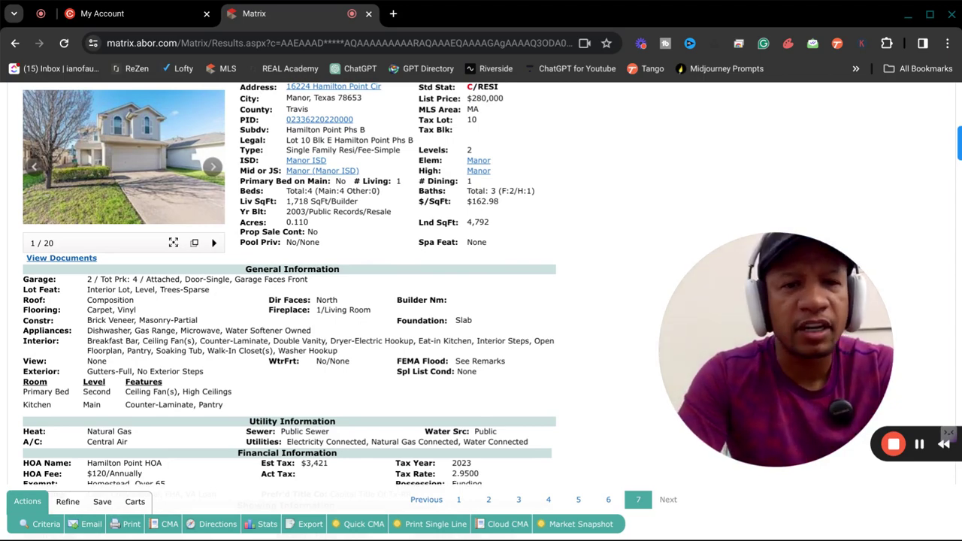
scroll(290, 285, down, 2)
scroll(290, 286, up, 2)
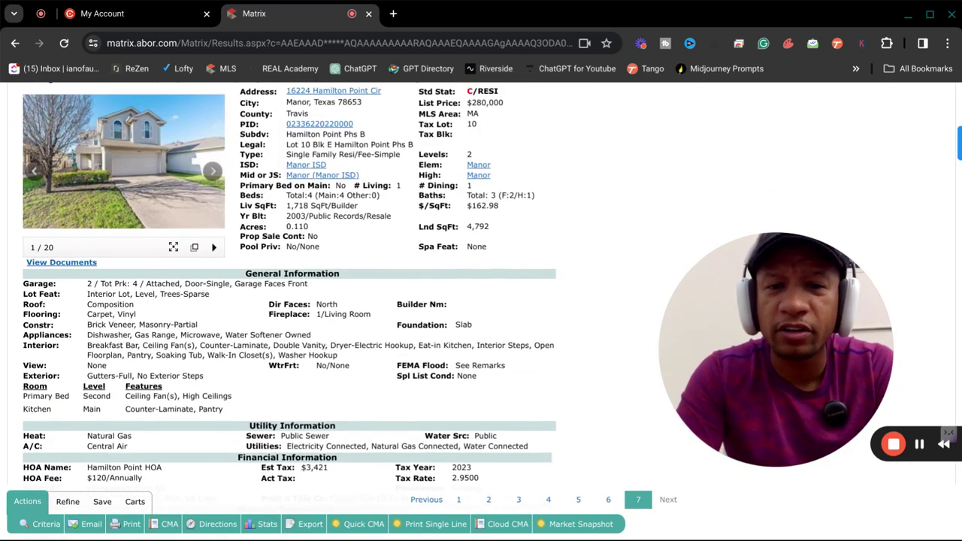
scroll(289, 285, up, 1)
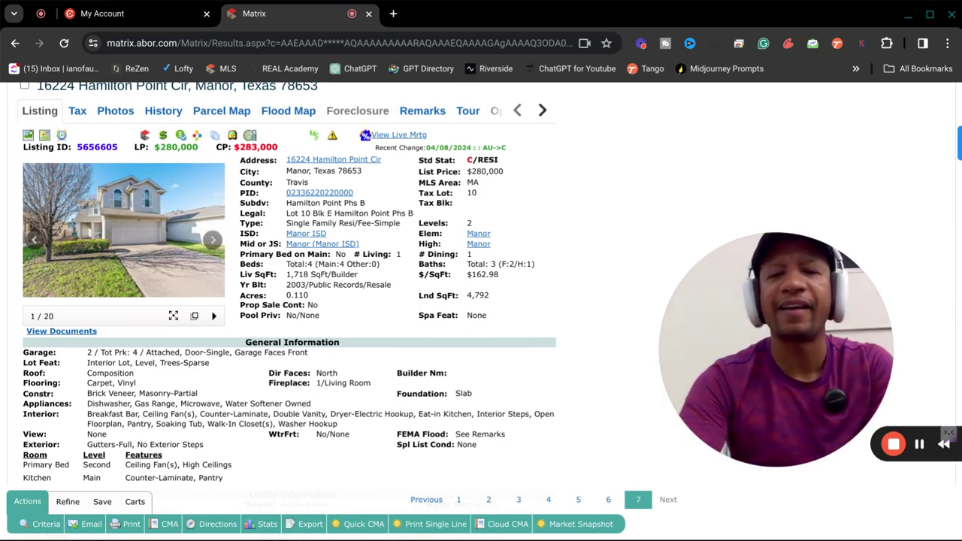
scroll(481, 284, up, 1)
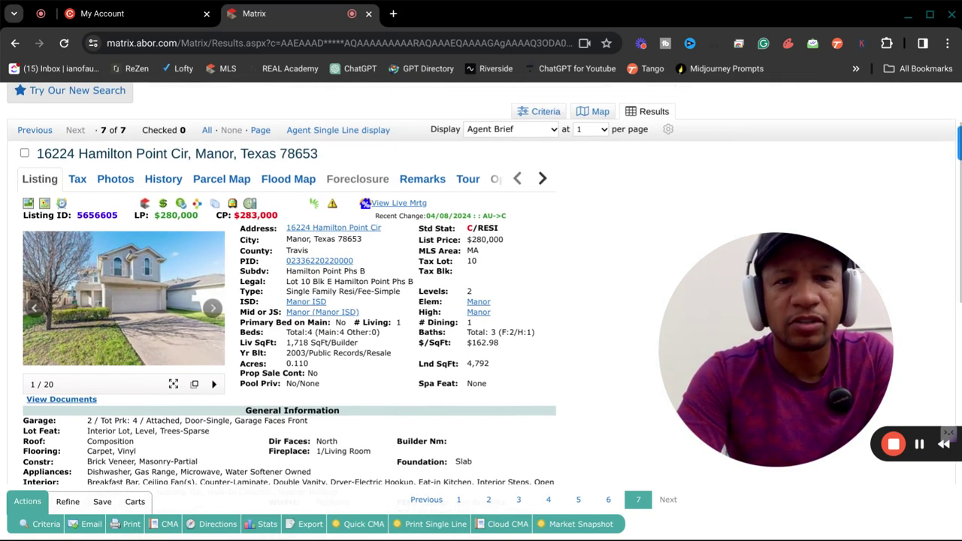
scroll(570, 307, down, 1)
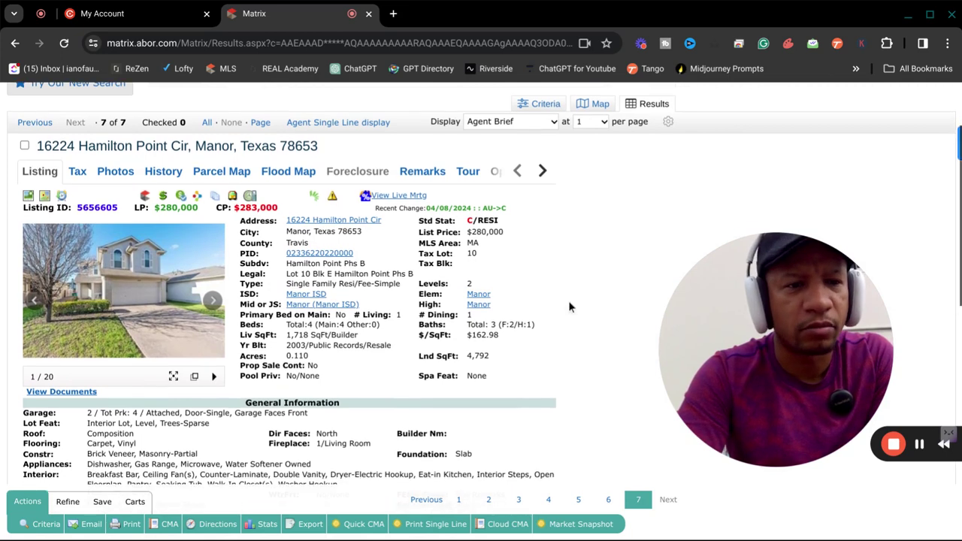
Open the listing photos full size and jump back to the last photo, Private Backyard.
click(173, 376)
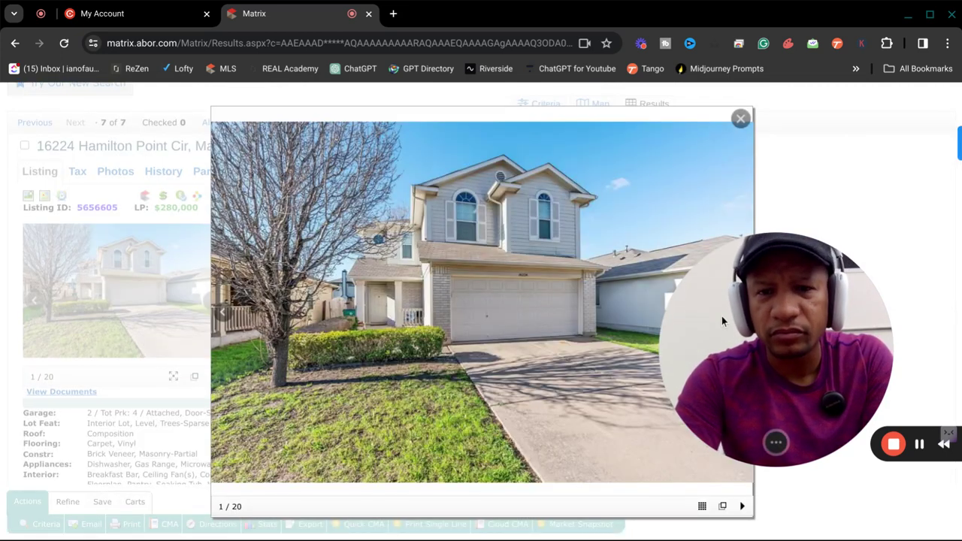
drag(722, 316, 762, 320)
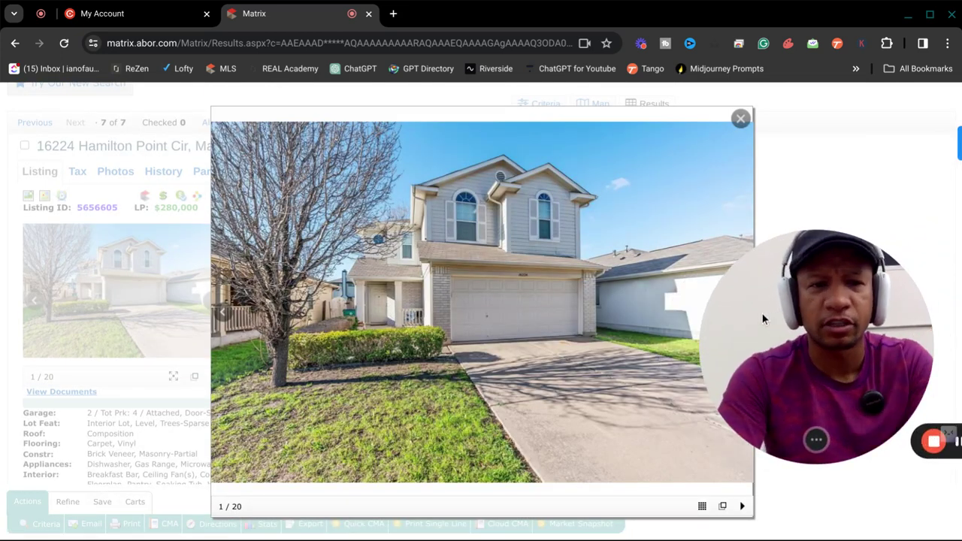
drag(720, 282, 746, 162)
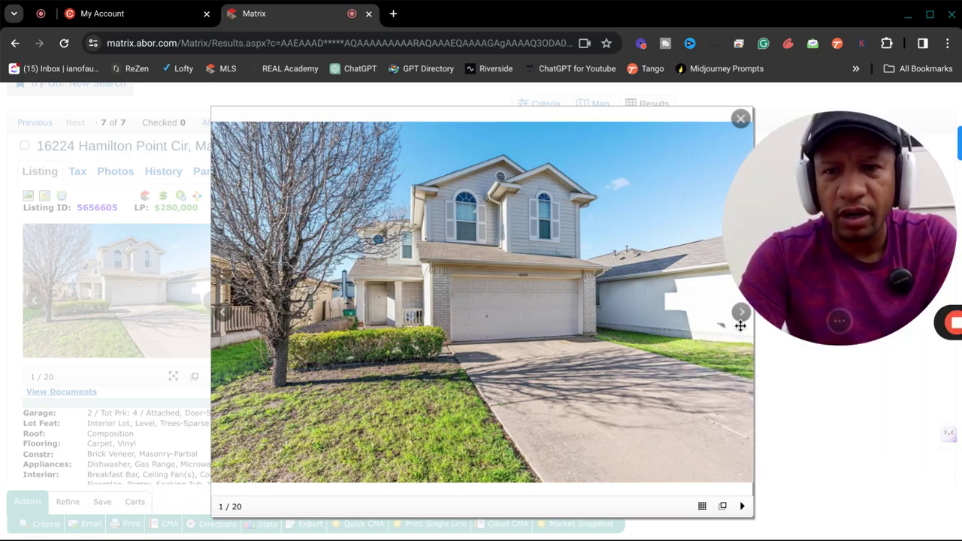
mouse_move(781, 285)
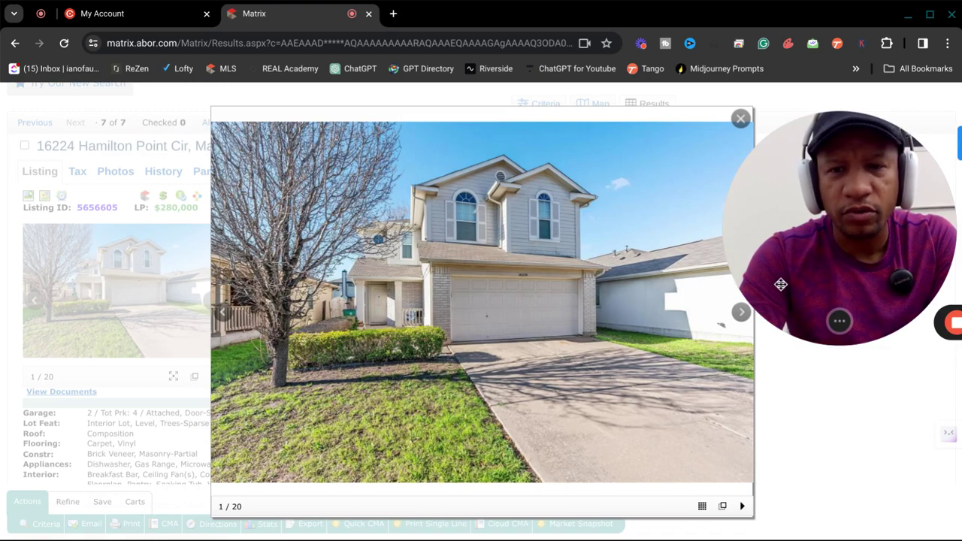
drag(780, 281, 787, 264)
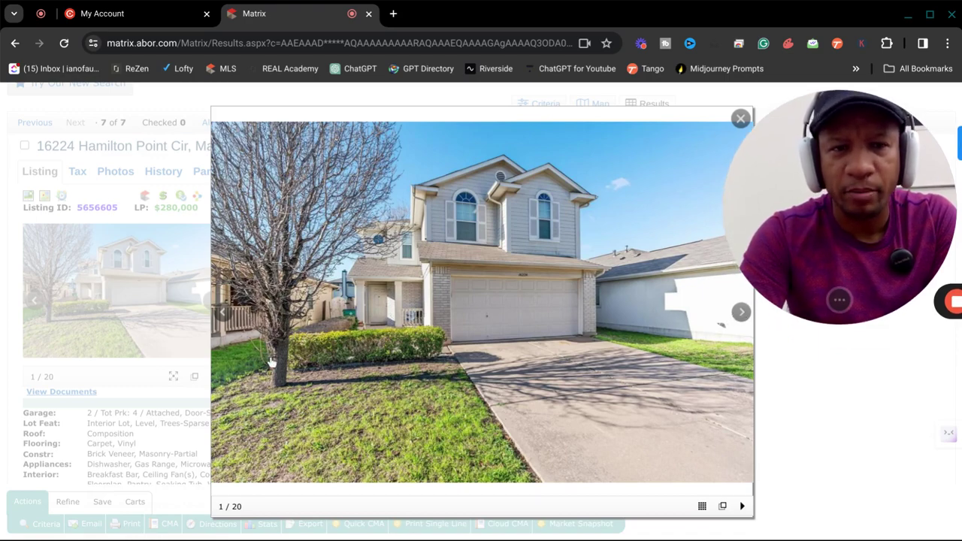
click(223, 313)
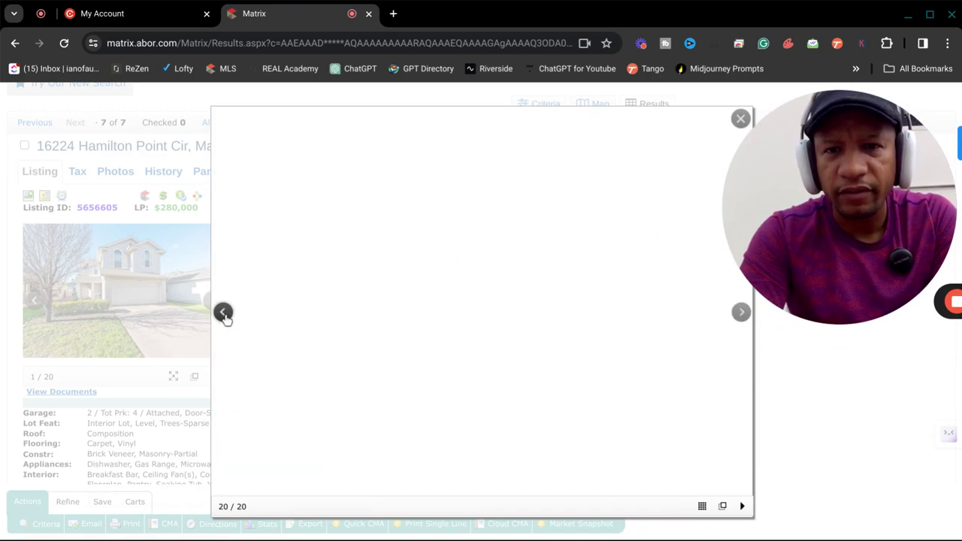
Step back through the bedroom, bath and breakfast photos to the kitchen, photo 9 of 20.
mouse_move(847, 206)
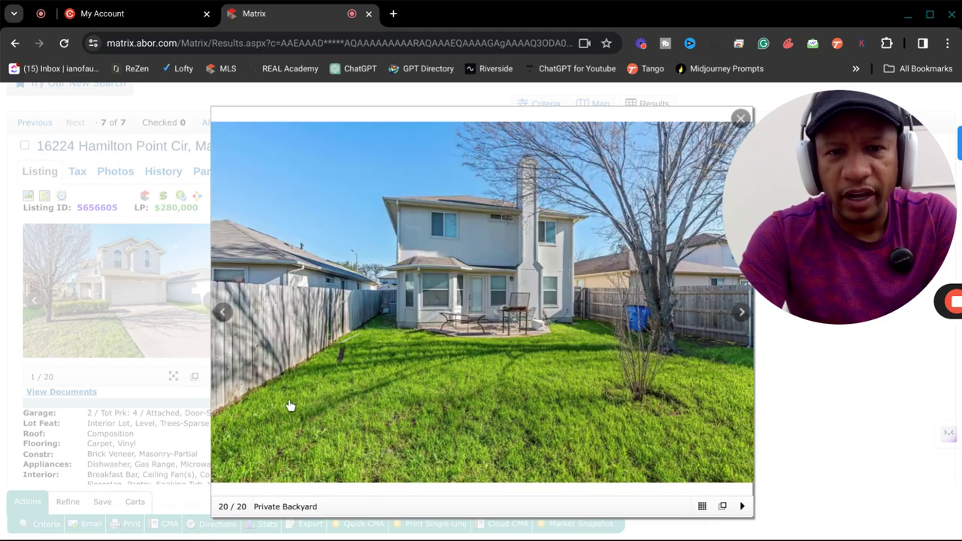
click(222, 314)
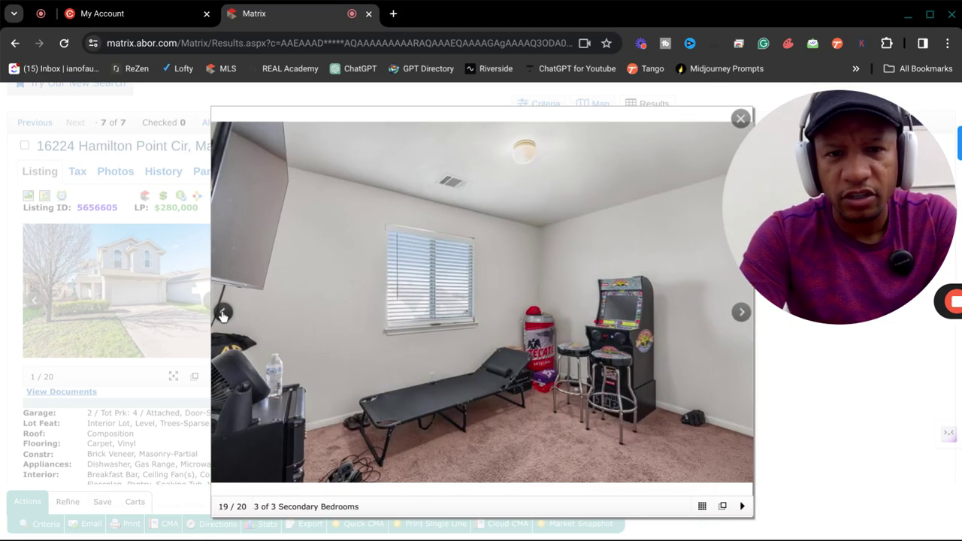
click(223, 313)
click(223, 313)
click(222, 315)
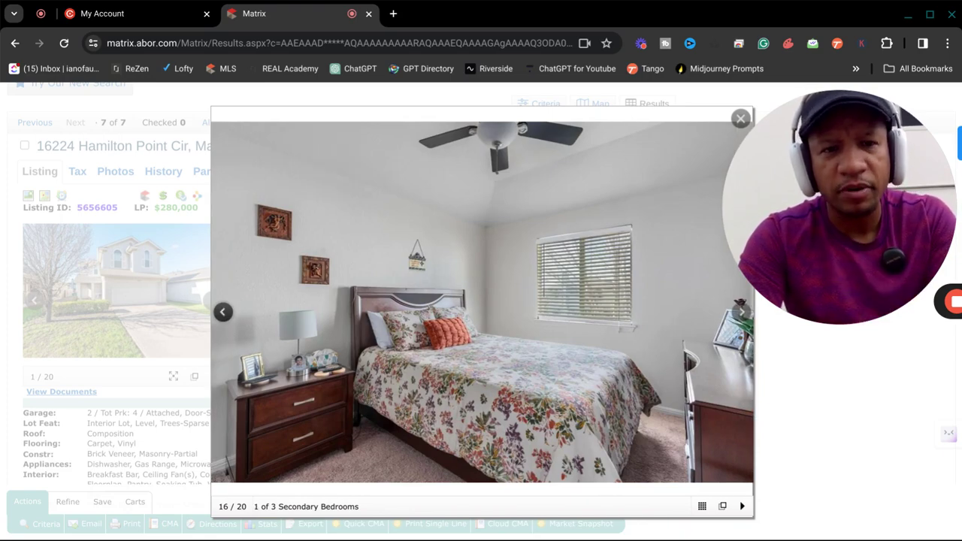
click(223, 315)
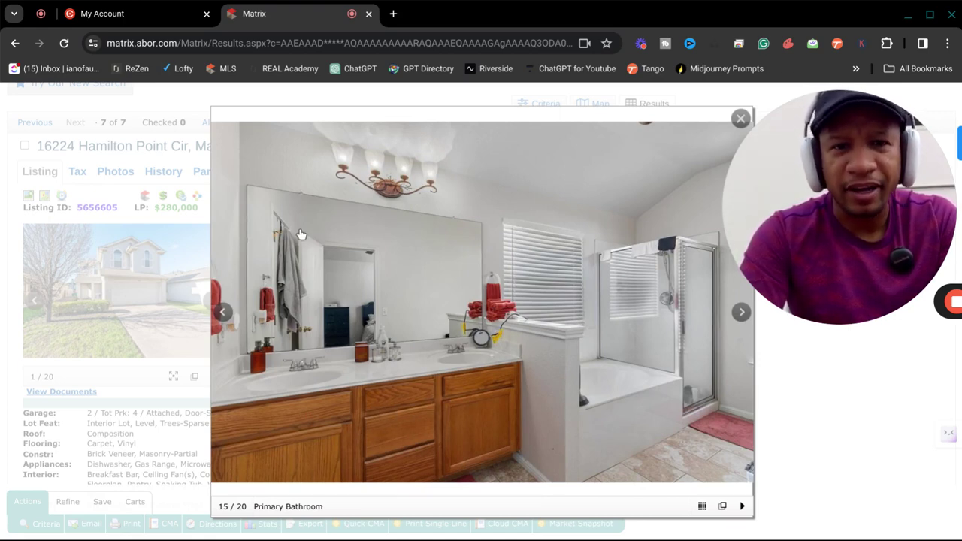
click(224, 313)
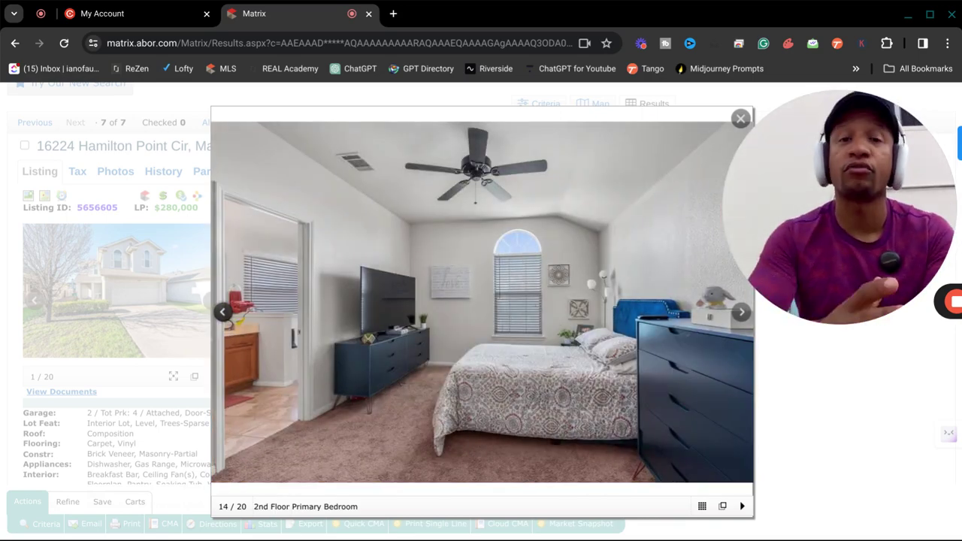
click(223, 312)
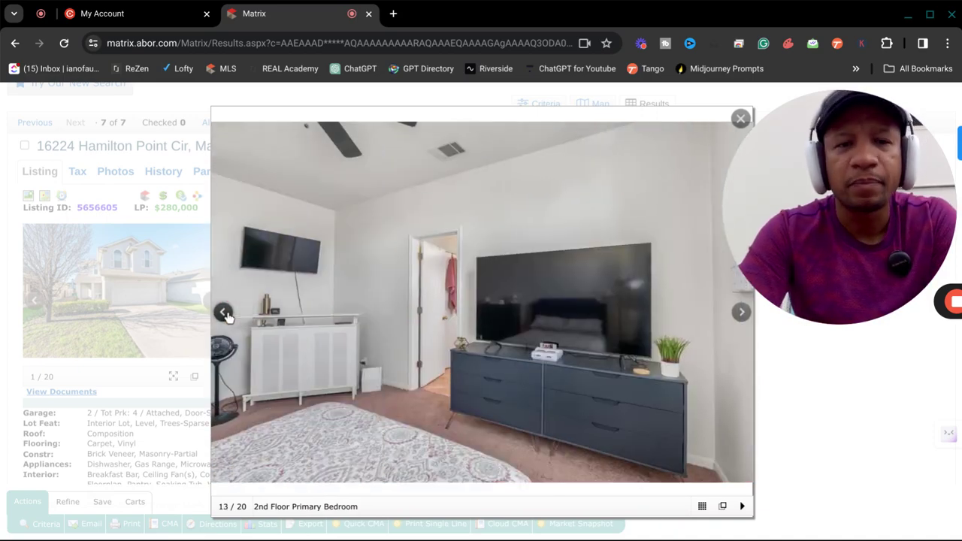
click(224, 313)
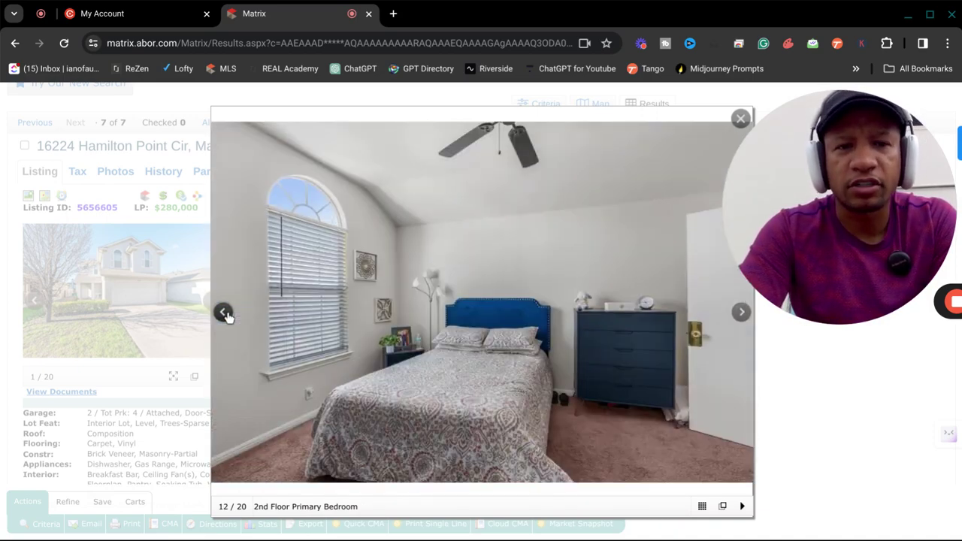
click(225, 312)
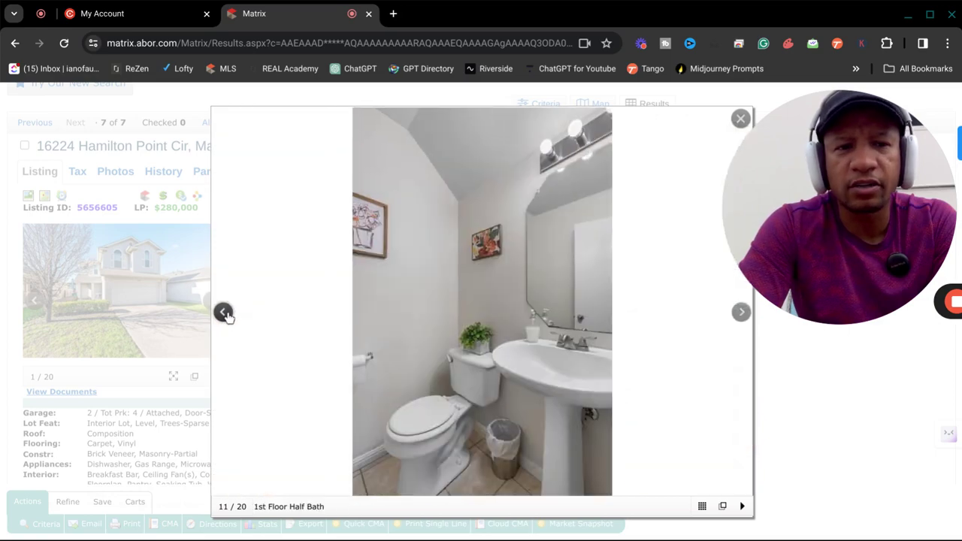
click(225, 313)
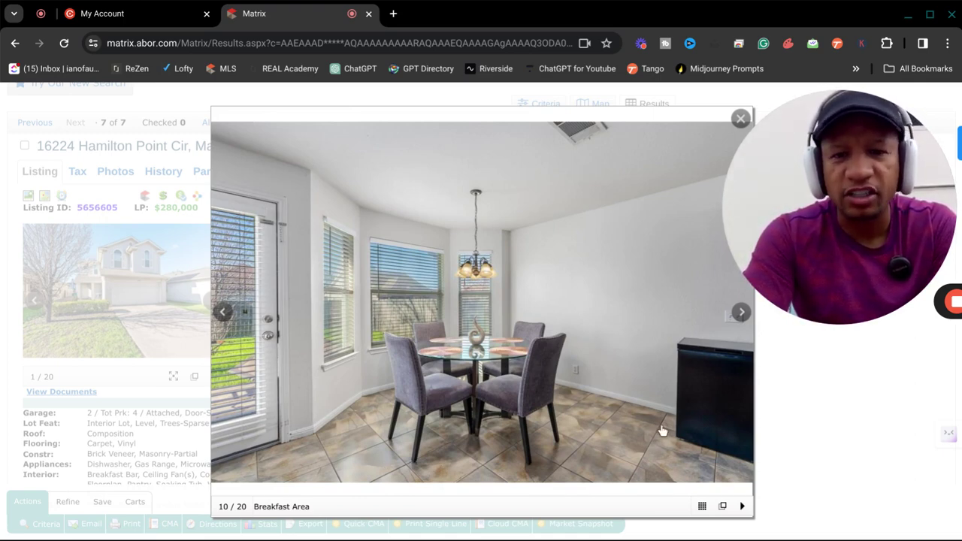
click(234, 314)
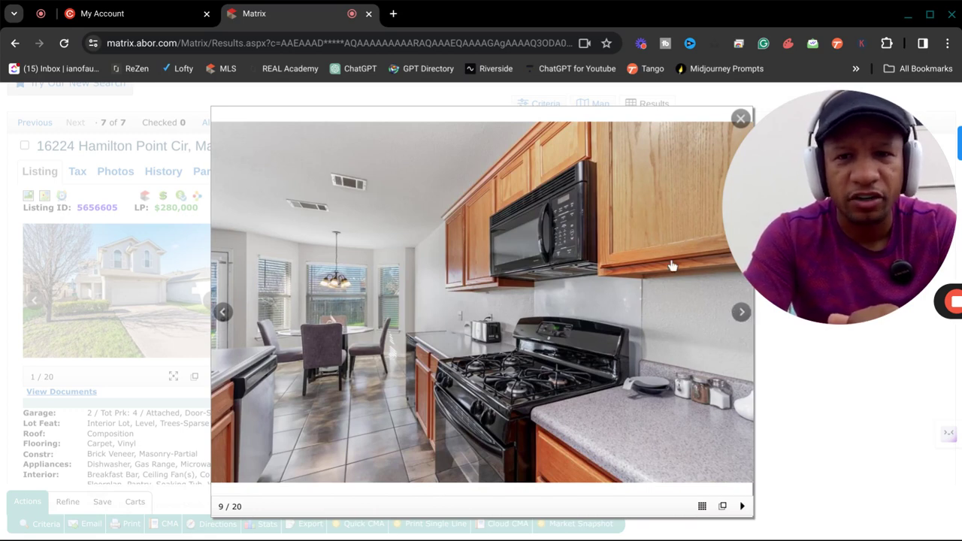
drag(800, 237, 118, 240)
mouse_move(154, 307)
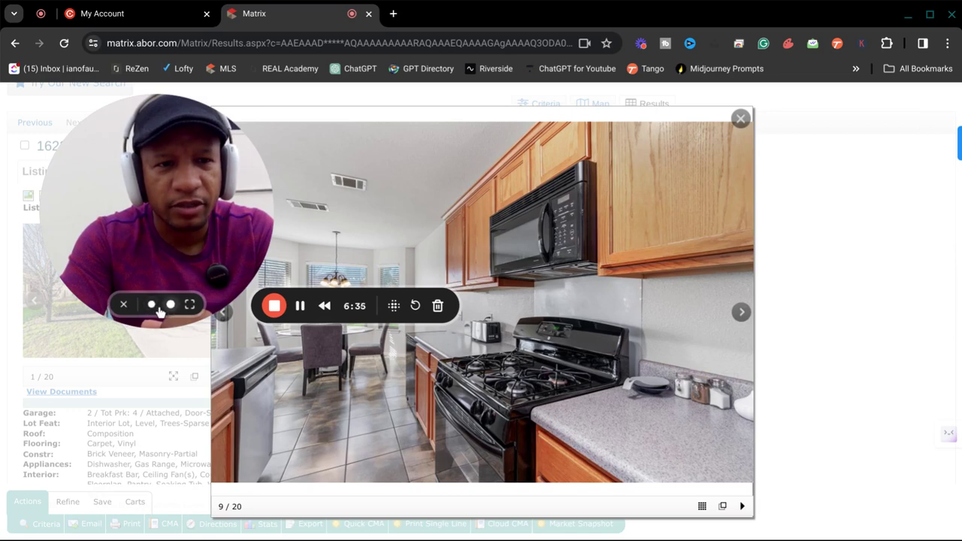
click(157, 307)
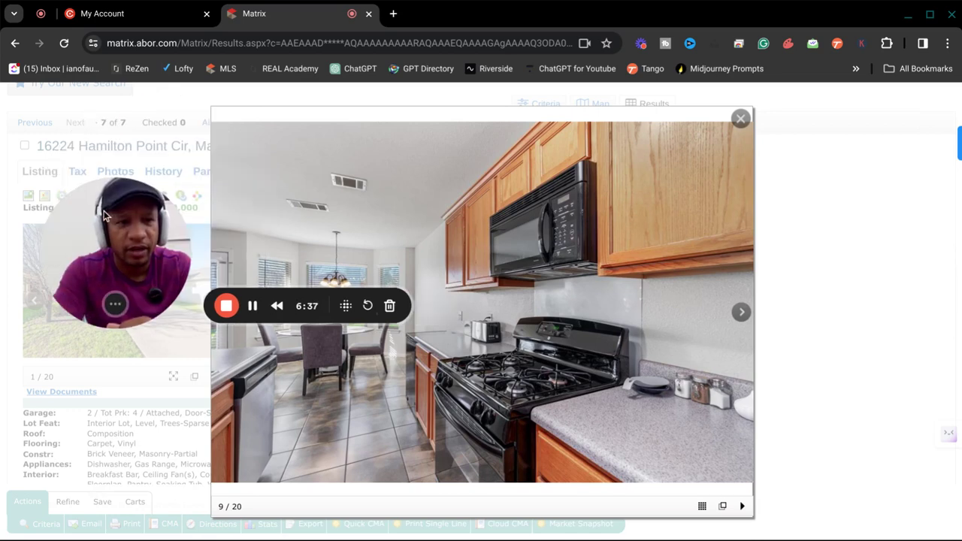
drag(101, 158, 90, 104)
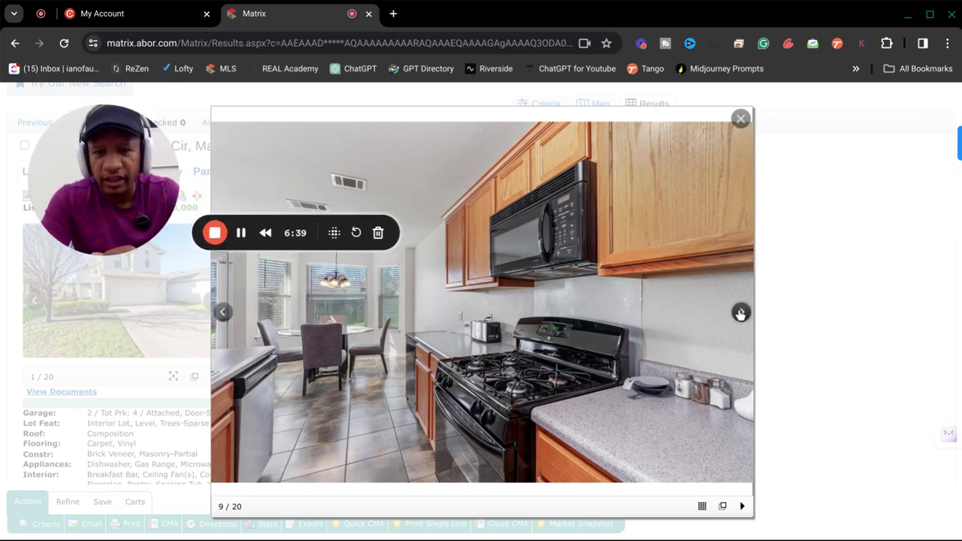
click(741, 313)
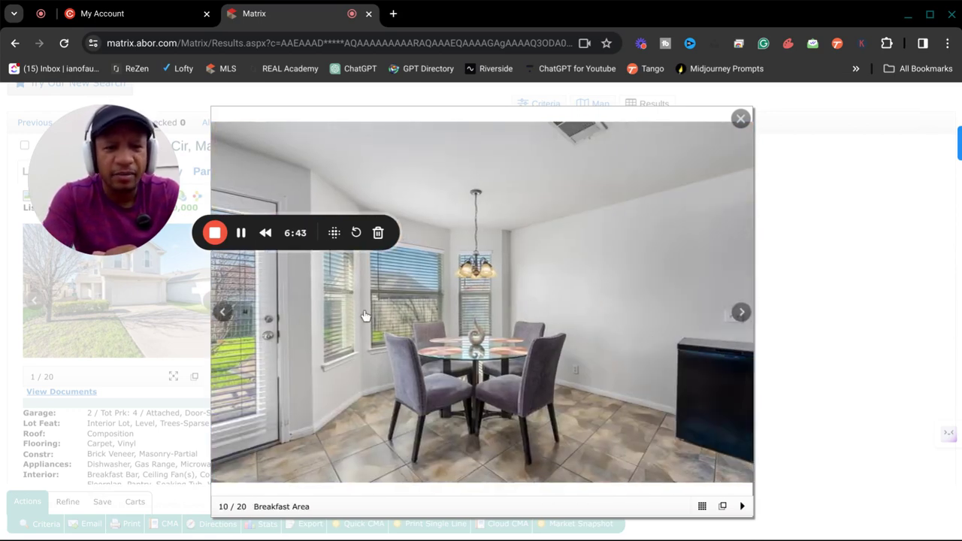
click(224, 314)
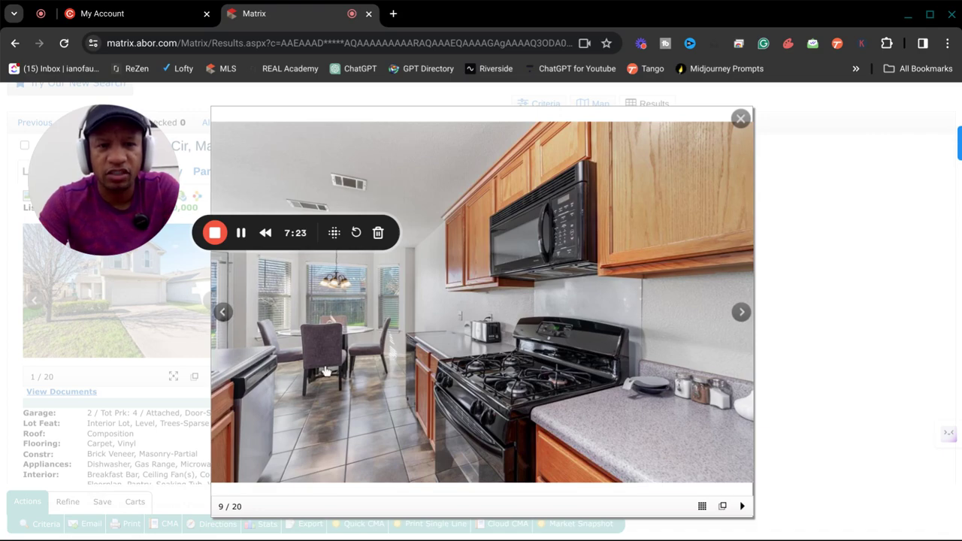
Page backward through the kitchen, living room and exterior photos, wrapping around to the 2nd Full Bath.
click(222, 314)
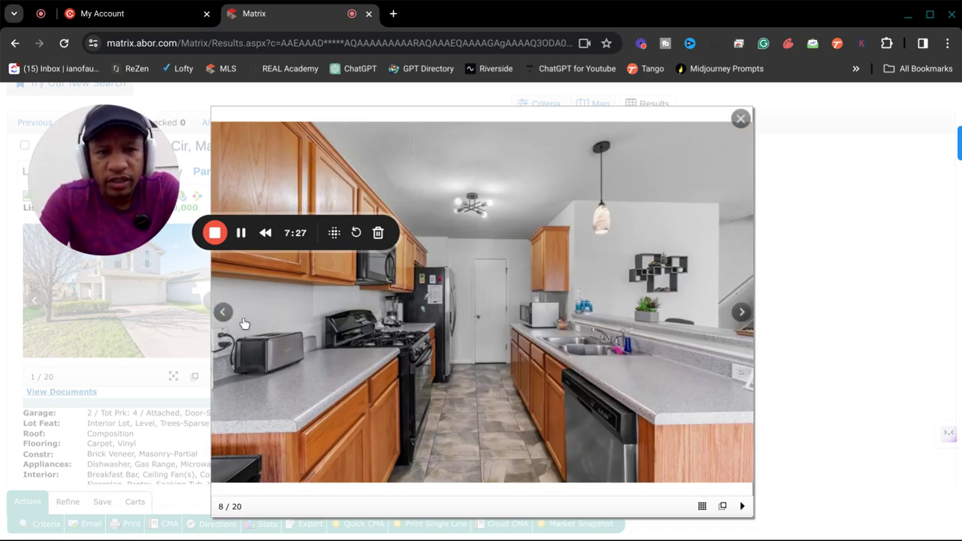
click(224, 313)
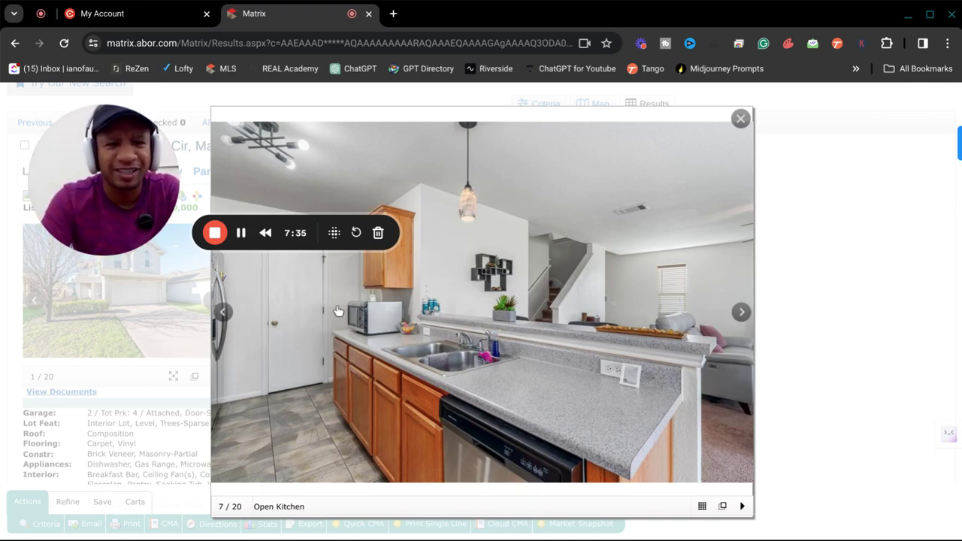
click(224, 313)
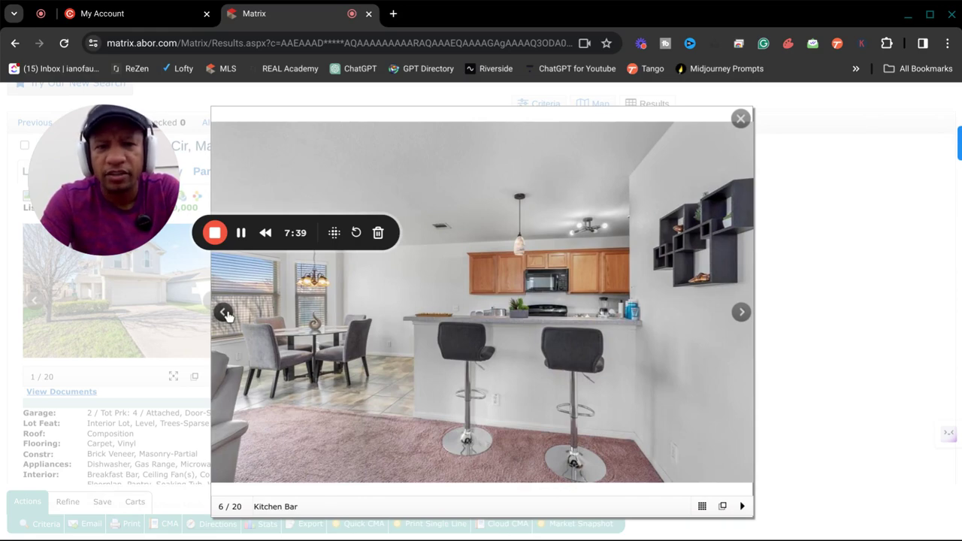
click(224, 312)
click(225, 313)
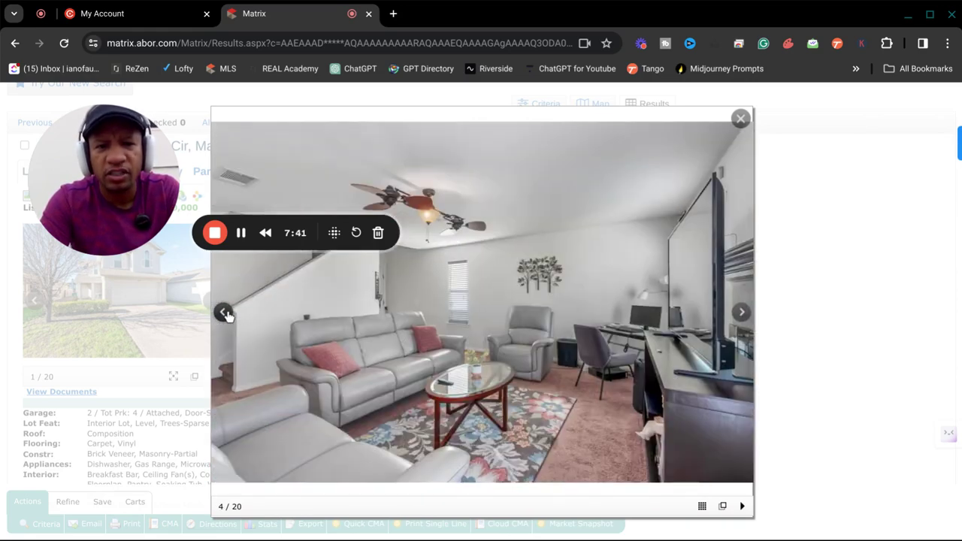
click(224, 313)
click(224, 313)
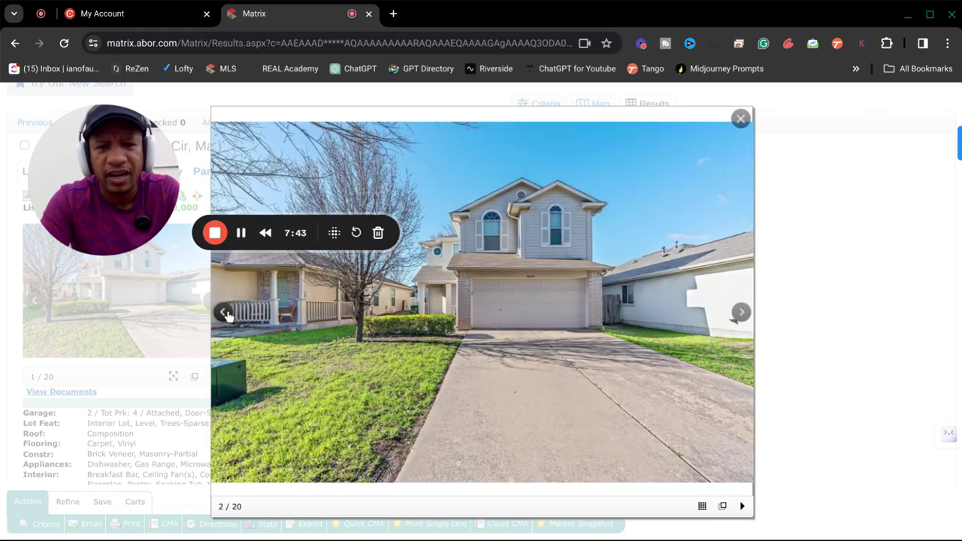
click(224, 313)
click(224, 312)
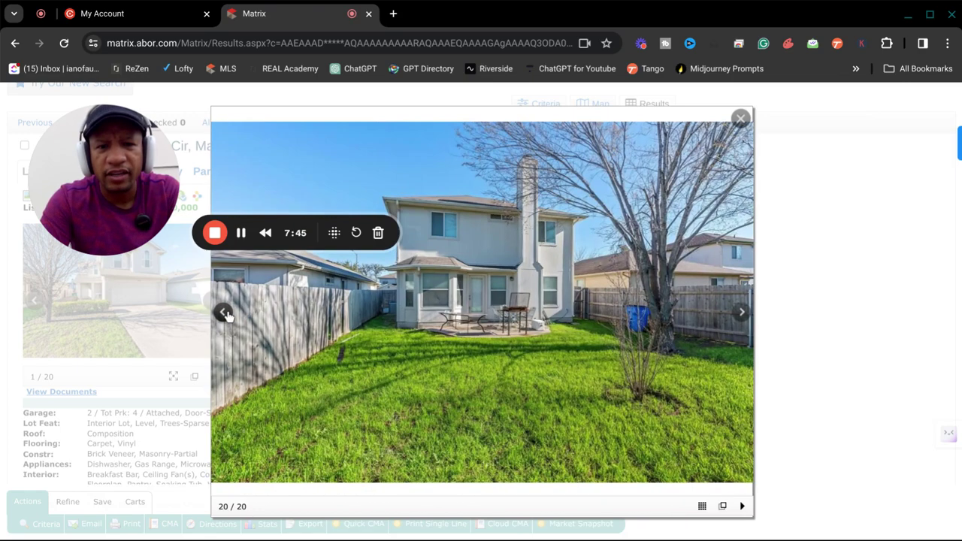
click(224, 313)
click(224, 313)
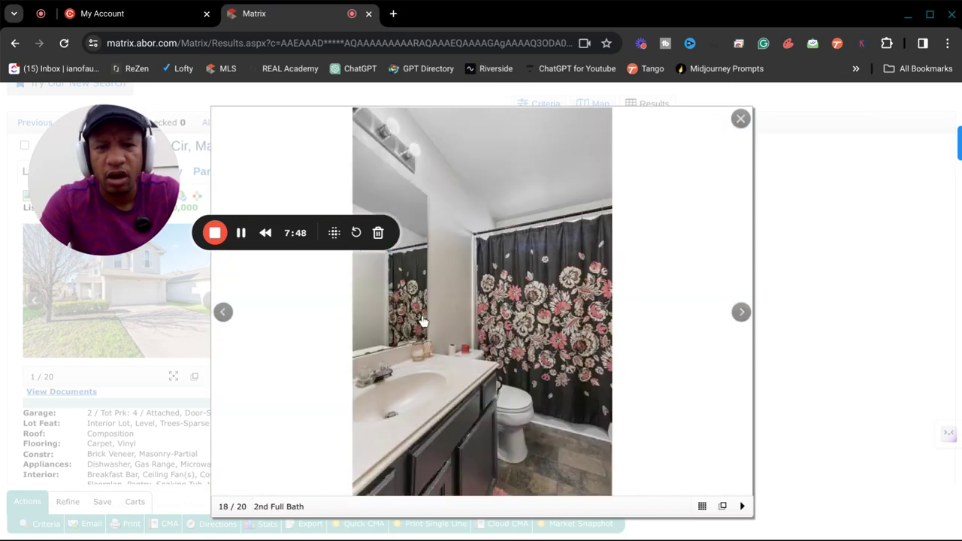
Page forward through all photos to the 1st Floor Half Bath, then close the gallery.
click(741, 312)
click(741, 314)
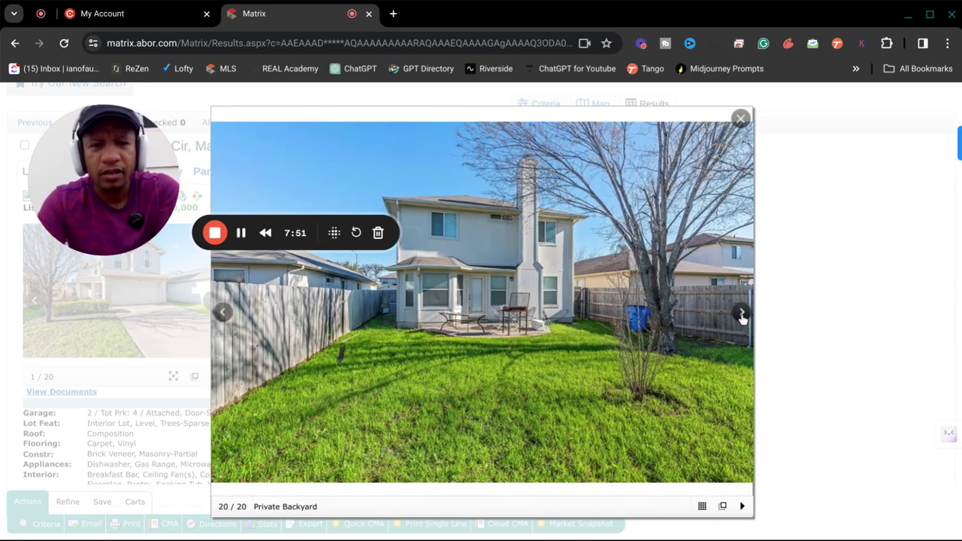
click(741, 315)
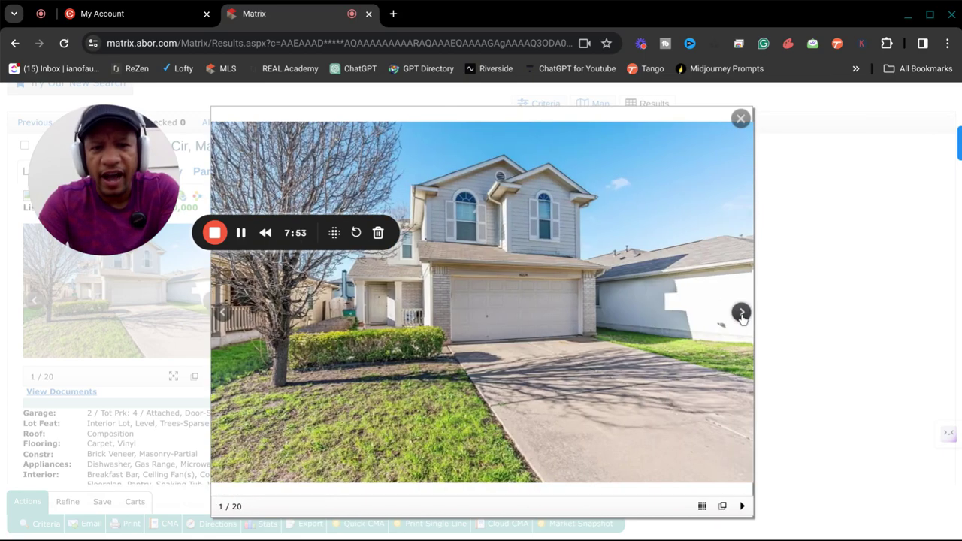
click(741, 314)
click(741, 314)
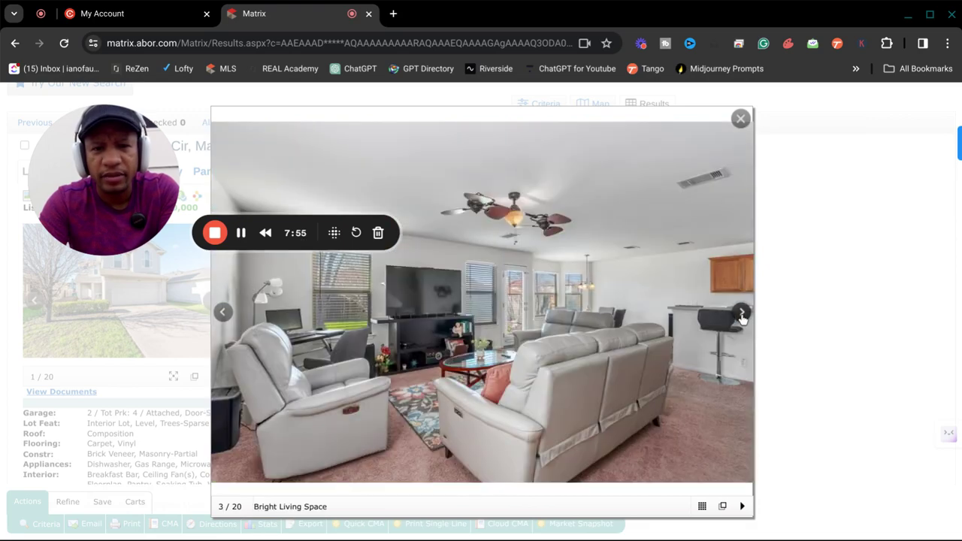
click(741, 314)
click(742, 314)
click(742, 314)
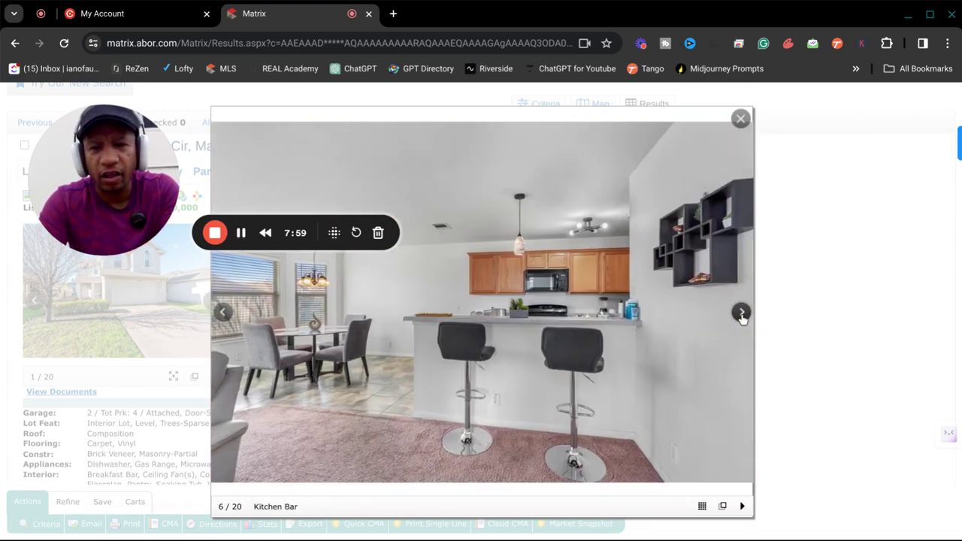
click(741, 315)
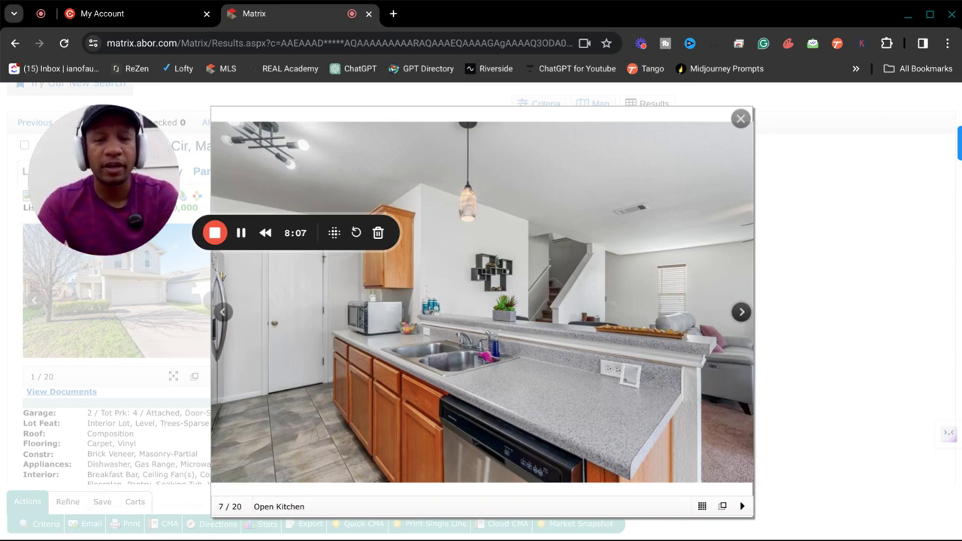
click(742, 315)
click(742, 315)
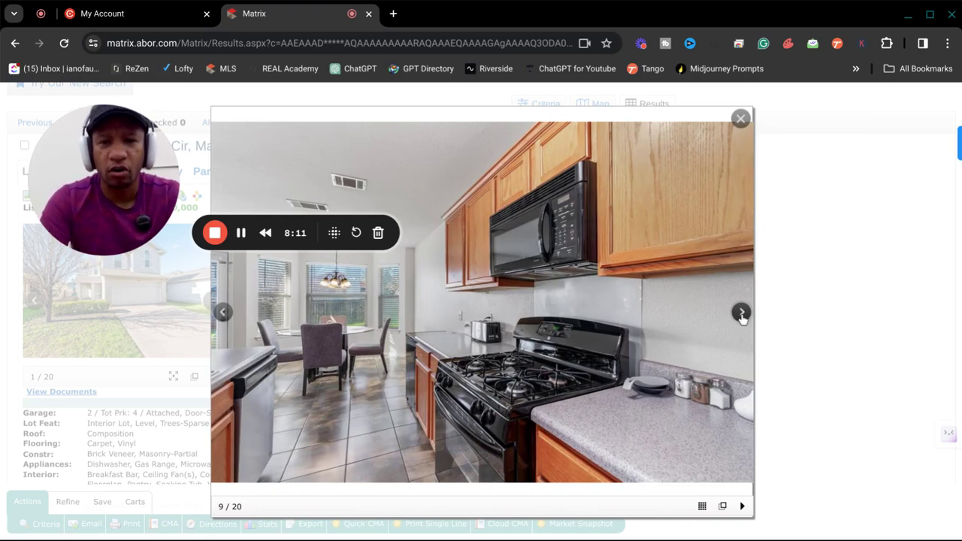
click(742, 315)
click(741, 314)
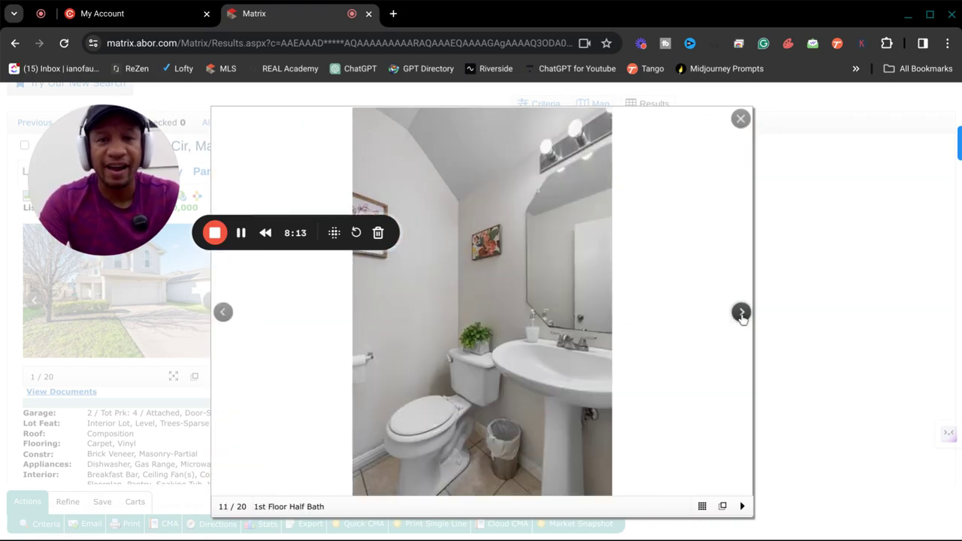
click(740, 119)
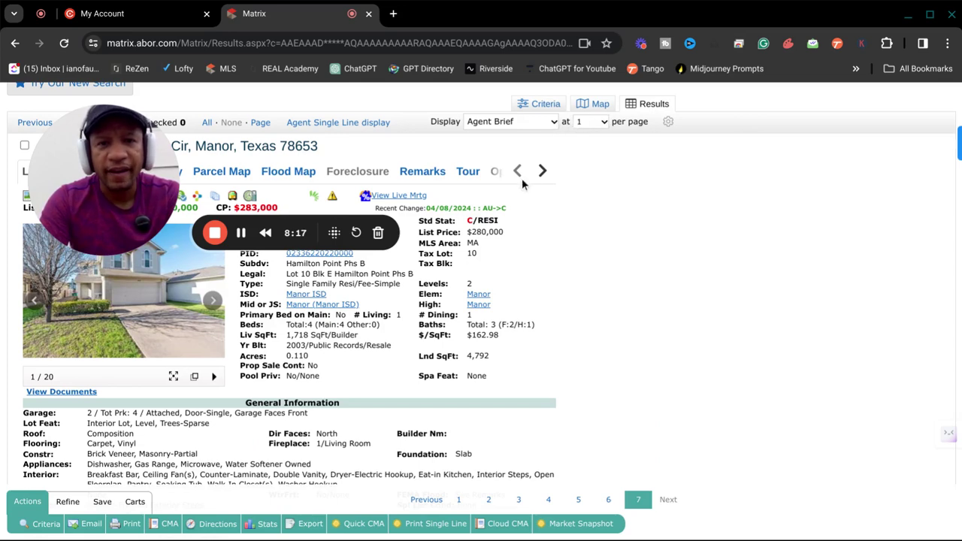
Switch the results Display to Agent Single Line, listing all 7 Hamilton point matches.
click(526, 204)
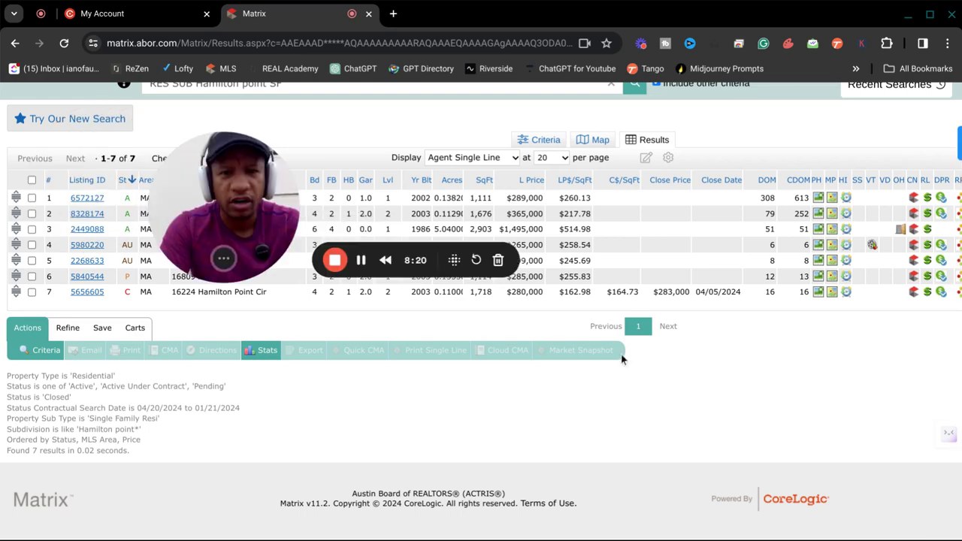
scroll(751, 400, up, 1)
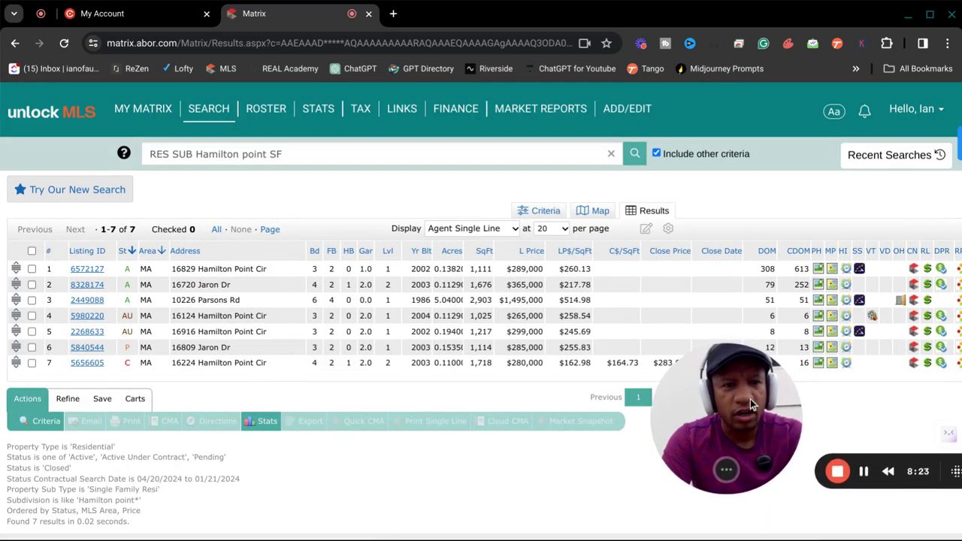
scroll(582, 360, down, 1)
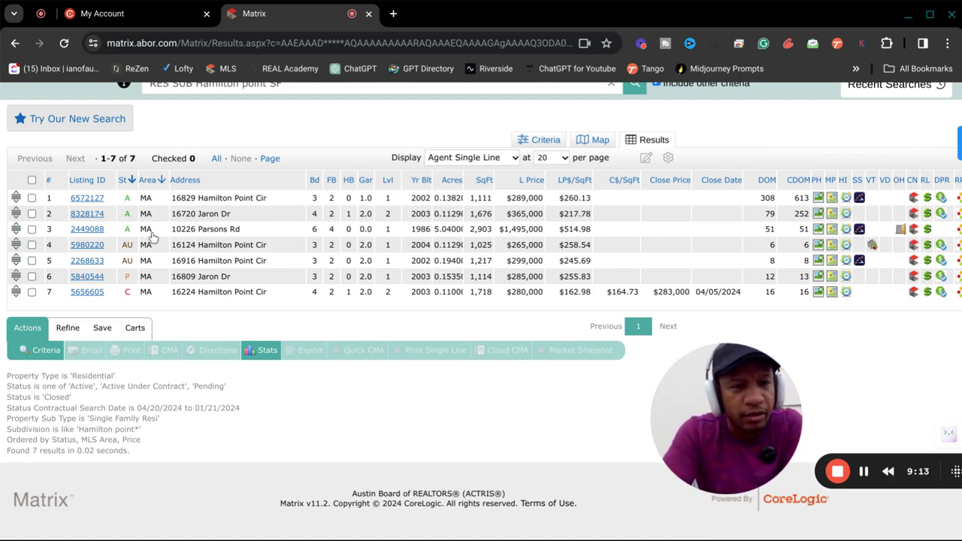
Check the under-contract rows 4 and 5, pending row 6 and active row 1.
click(32, 245)
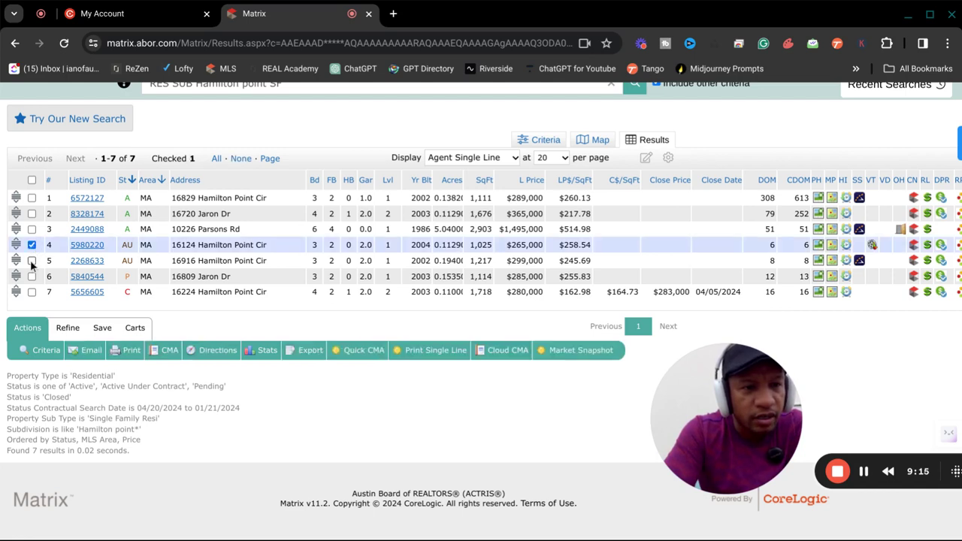
click(31, 261)
click(32, 276)
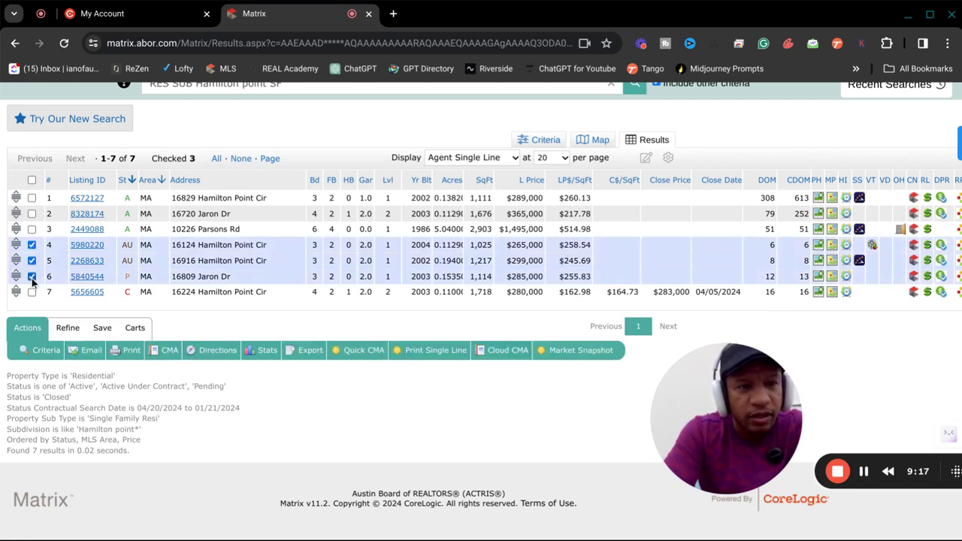
click(32, 199)
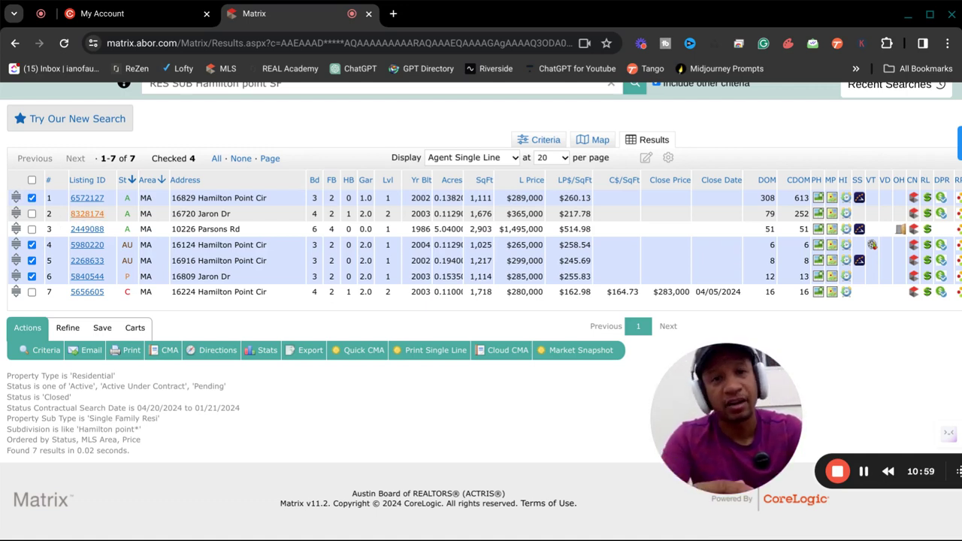
click(87, 214)
scroll(563, 331, down, 3)
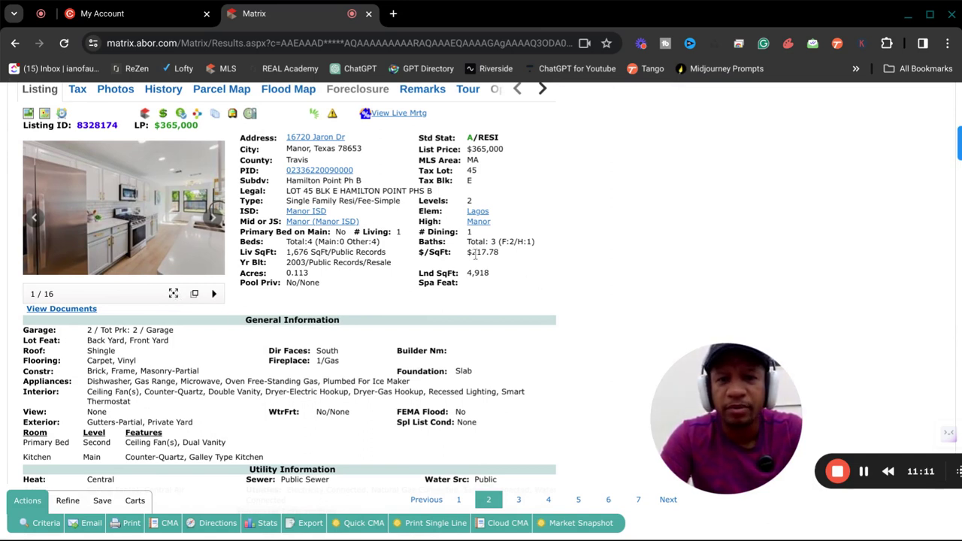
click(175, 293)
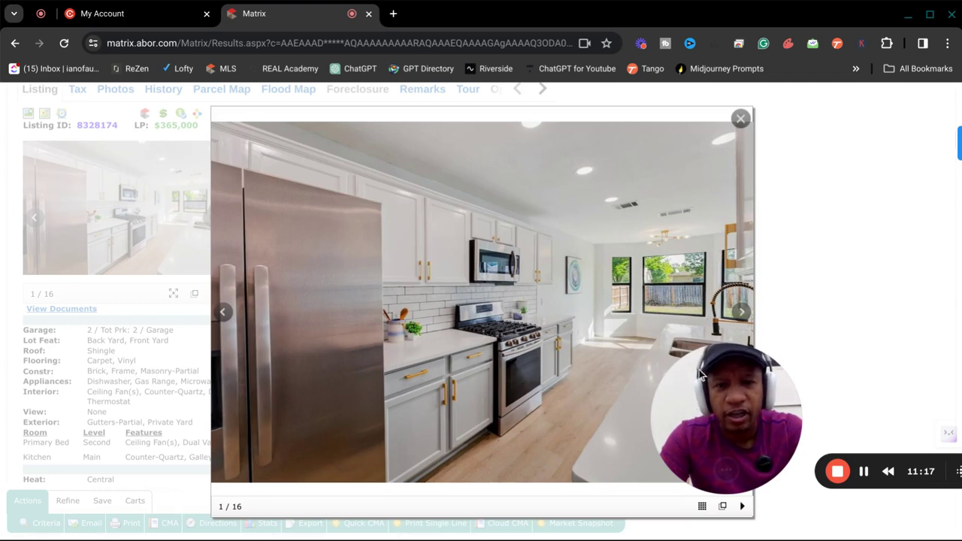
Advance the 16720 Jaron Dr gallery to photo 2 of 16, the open living room with fireplace.
drag(699, 376, 792, 385)
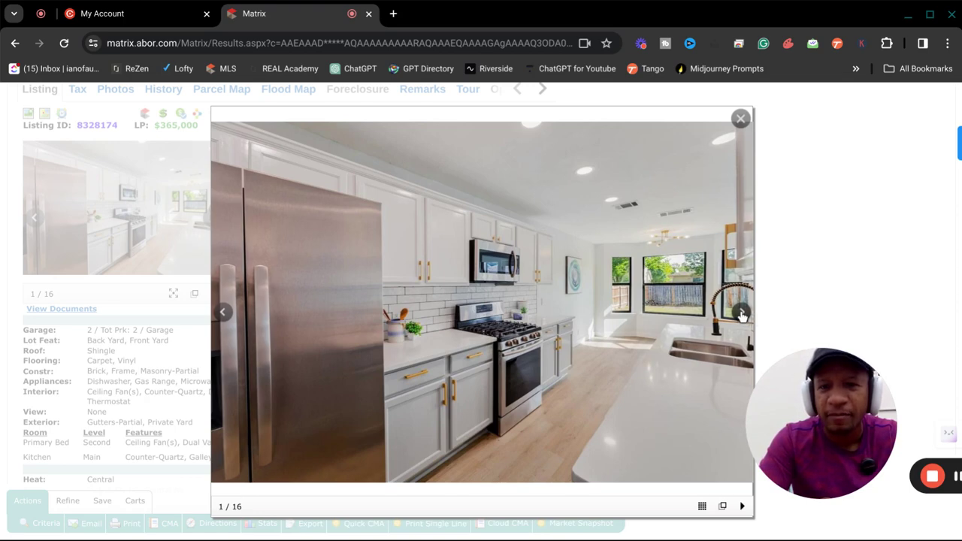
click(742, 312)
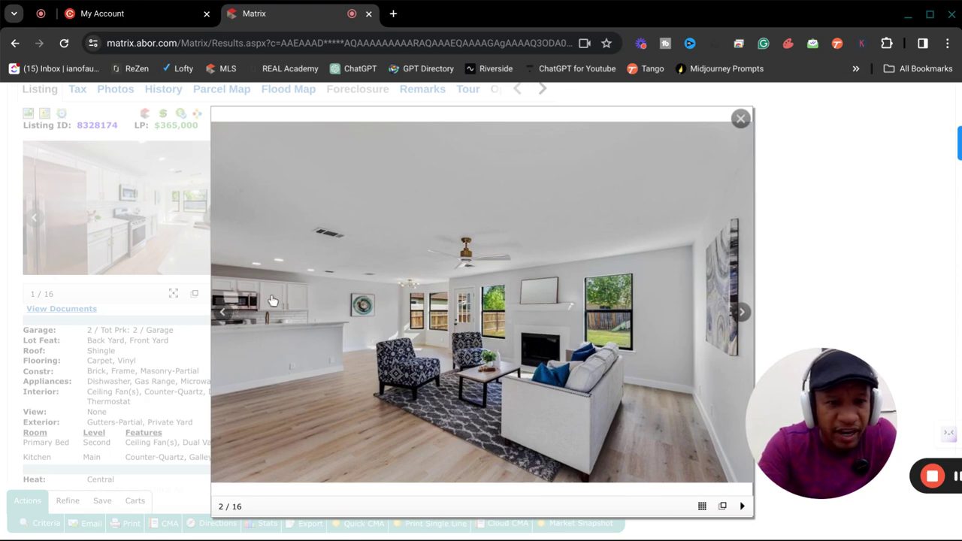
Step through photos 3 to 15, past bathroom, kitchen and bedroom, to the fenced backyard view.
click(742, 313)
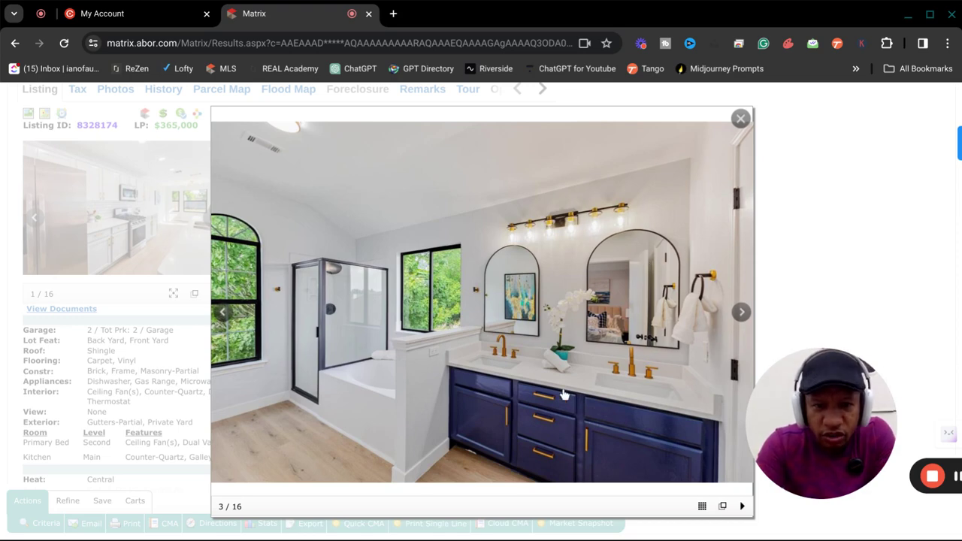
click(742, 313)
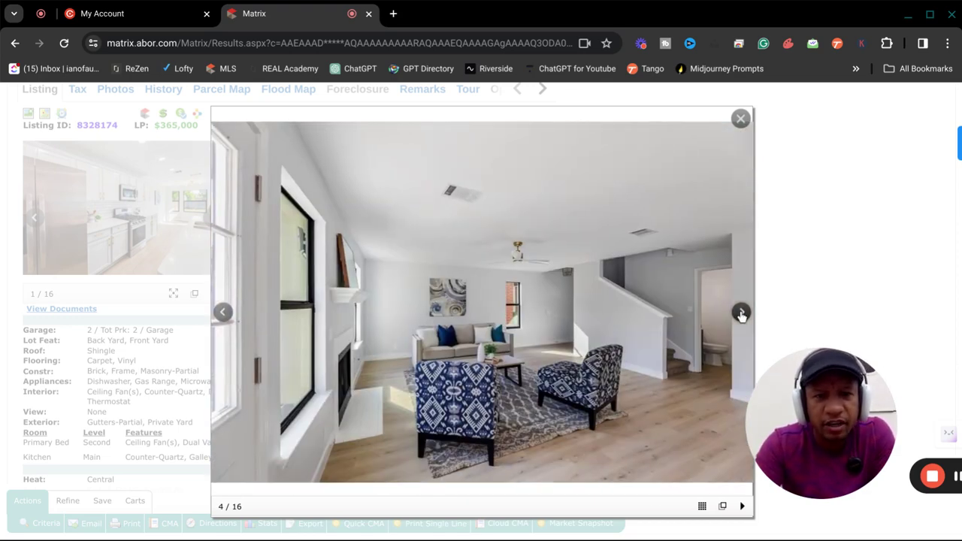
click(741, 313)
click(742, 313)
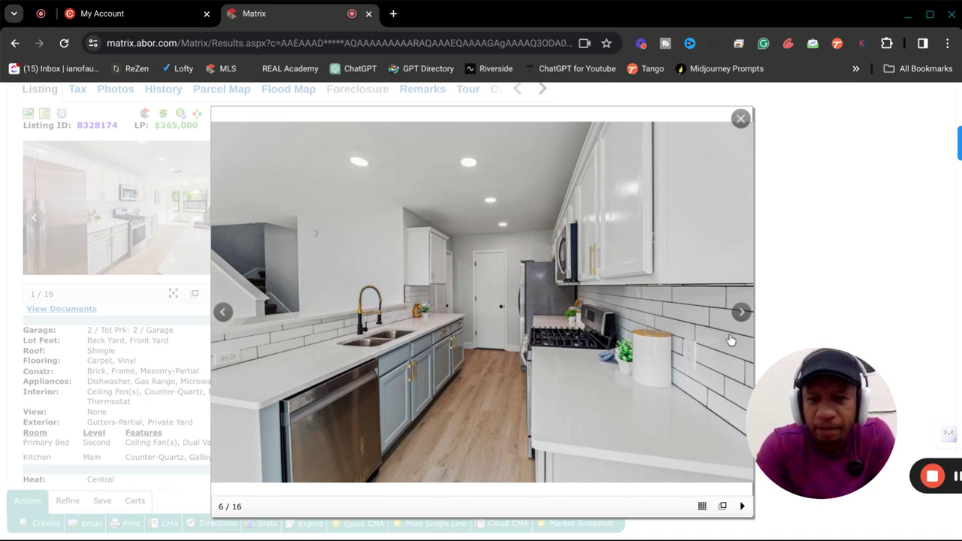
click(742, 315)
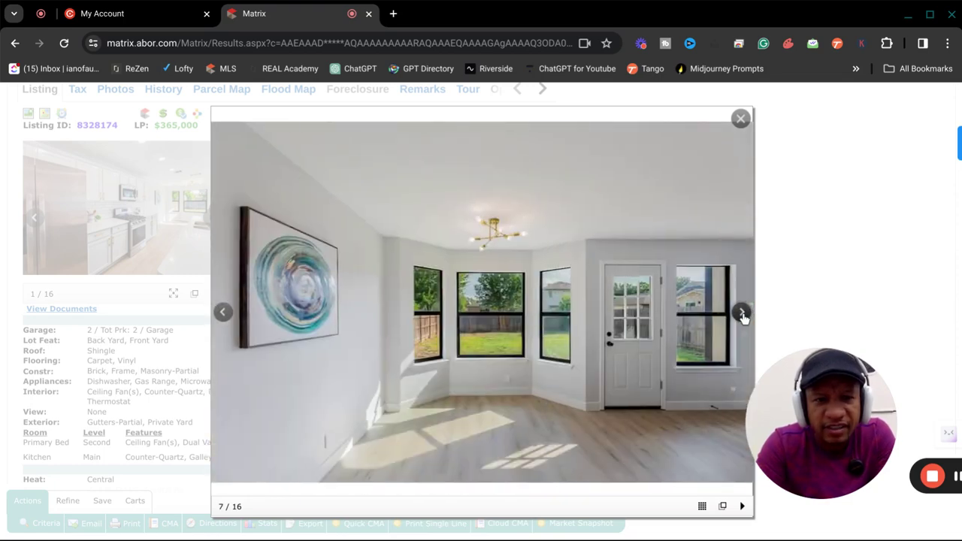
click(742, 314)
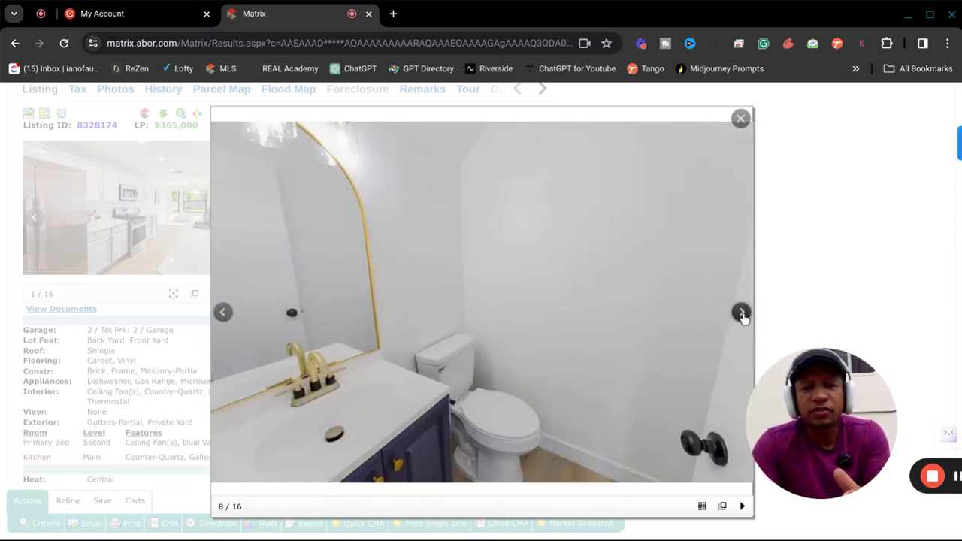
click(742, 314)
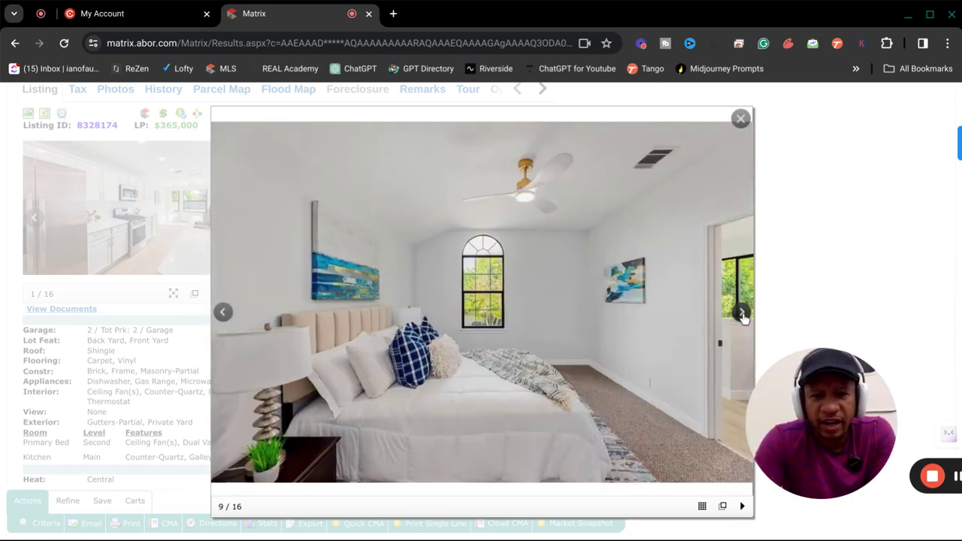
click(742, 314)
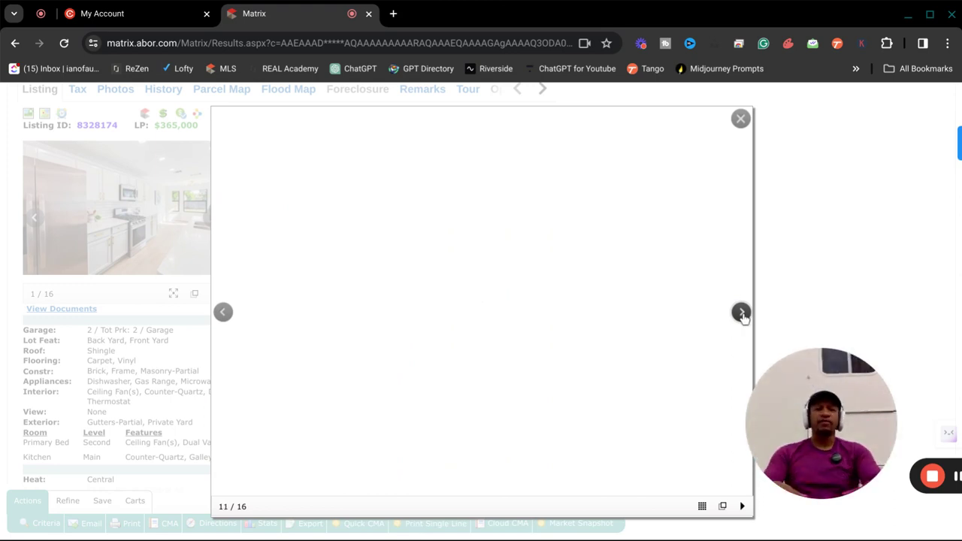
click(742, 315)
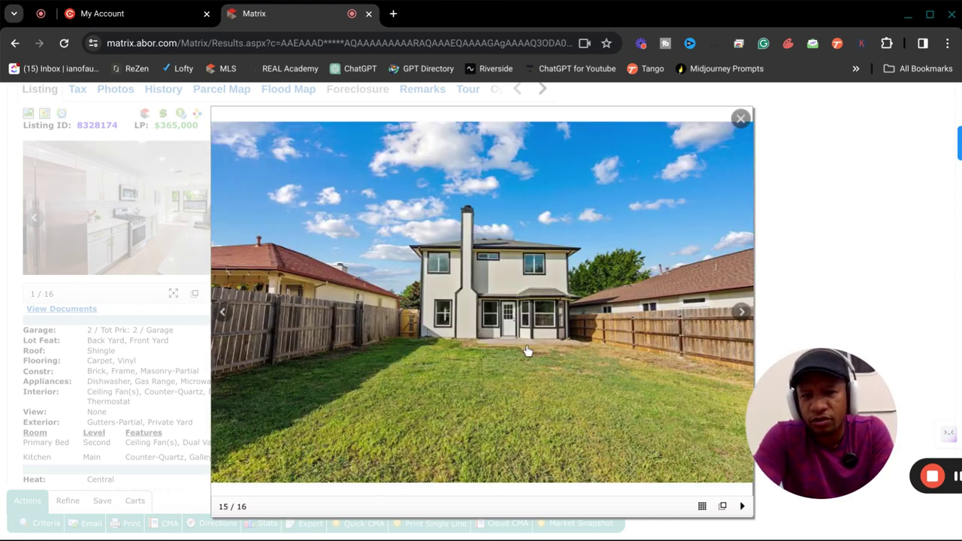
Page back through the photos from the loft sitting area and bedroom to the kitchen.
click(224, 314)
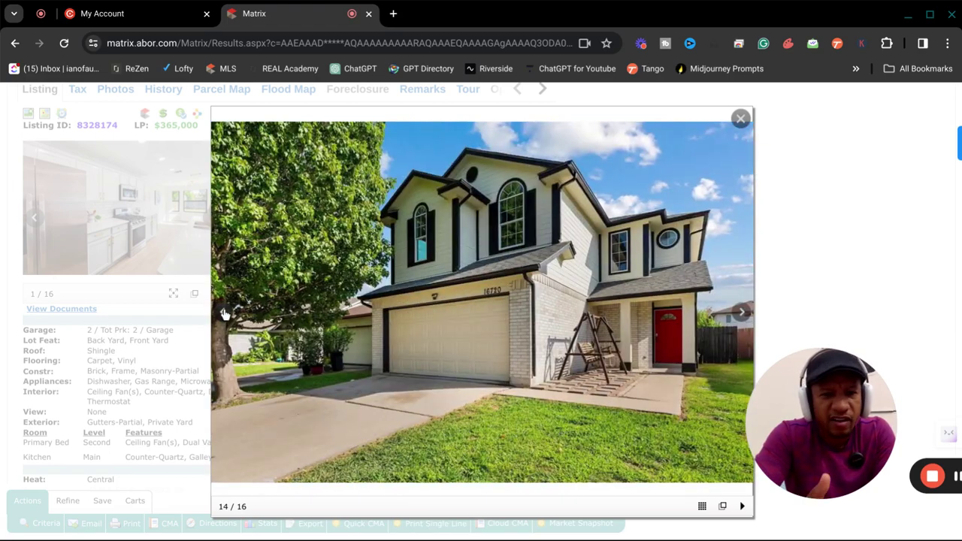
click(224, 314)
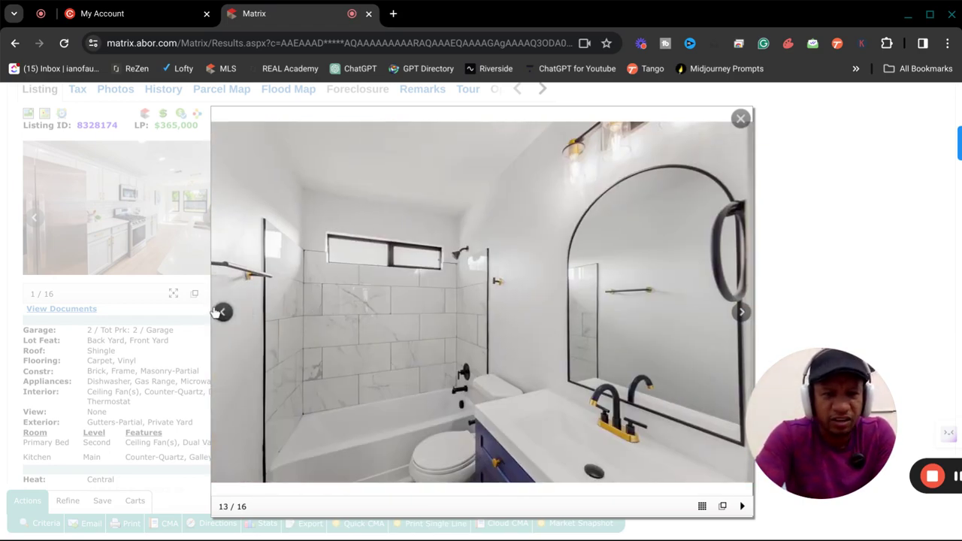
click(224, 313)
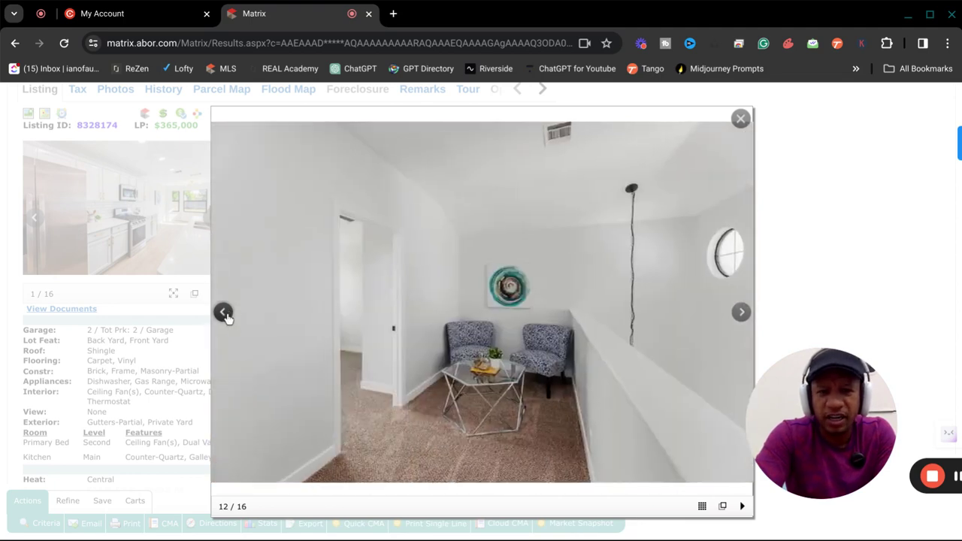
click(224, 313)
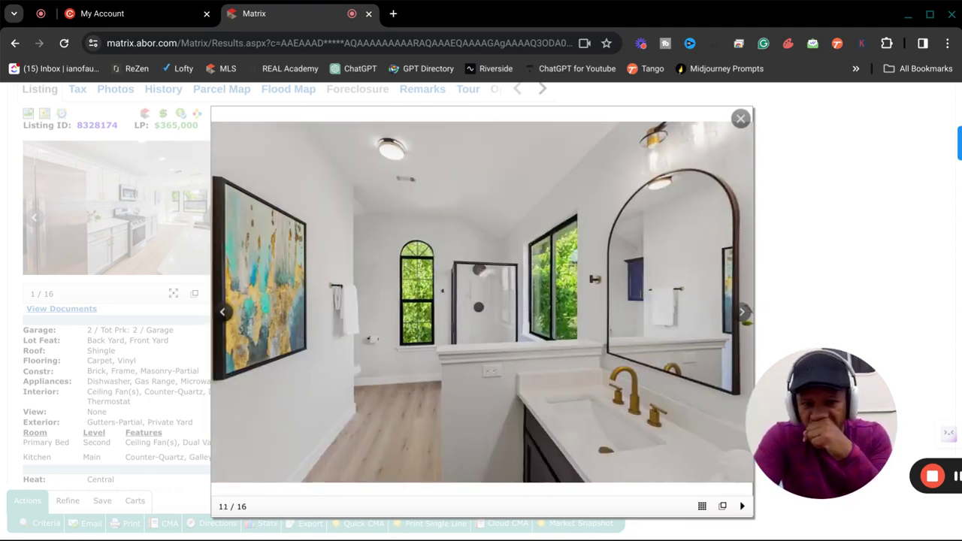
click(224, 314)
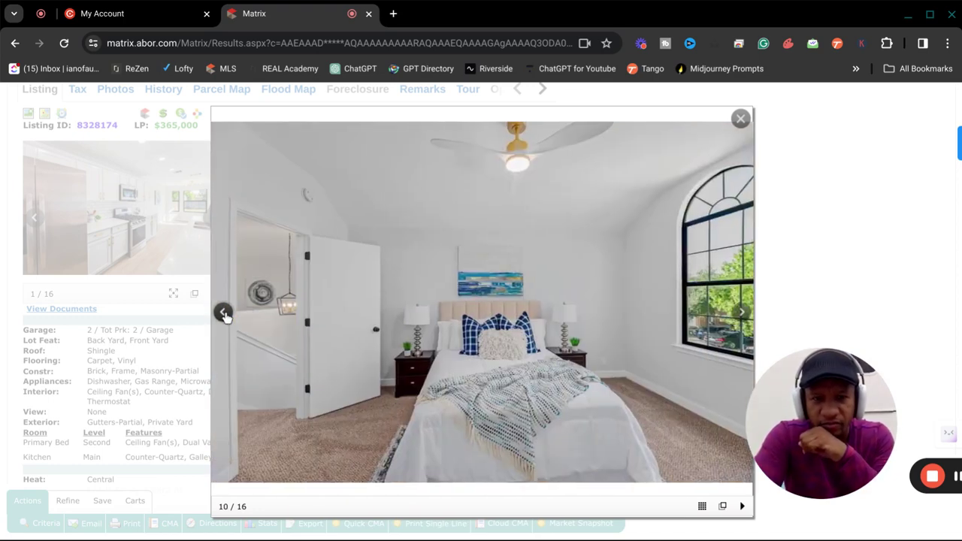
click(224, 314)
click(224, 314)
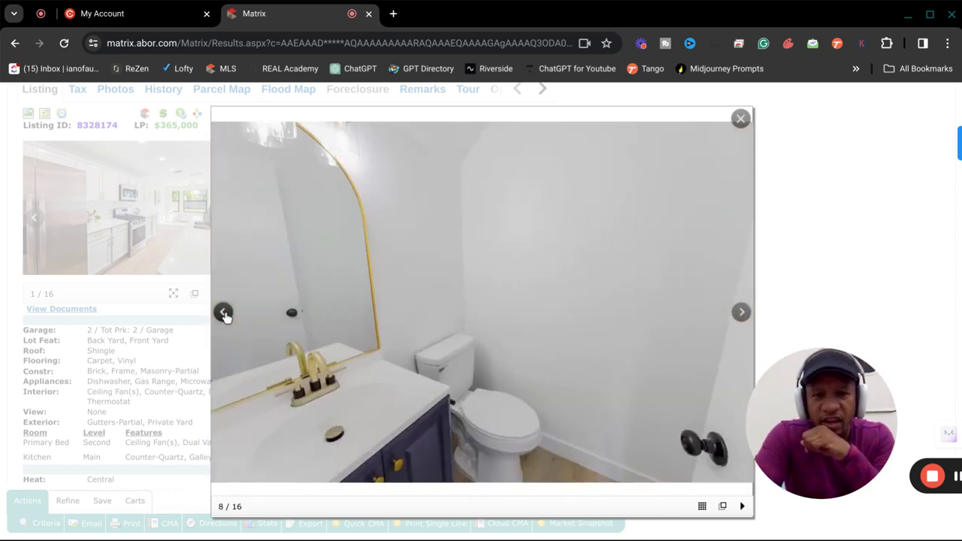
click(224, 314)
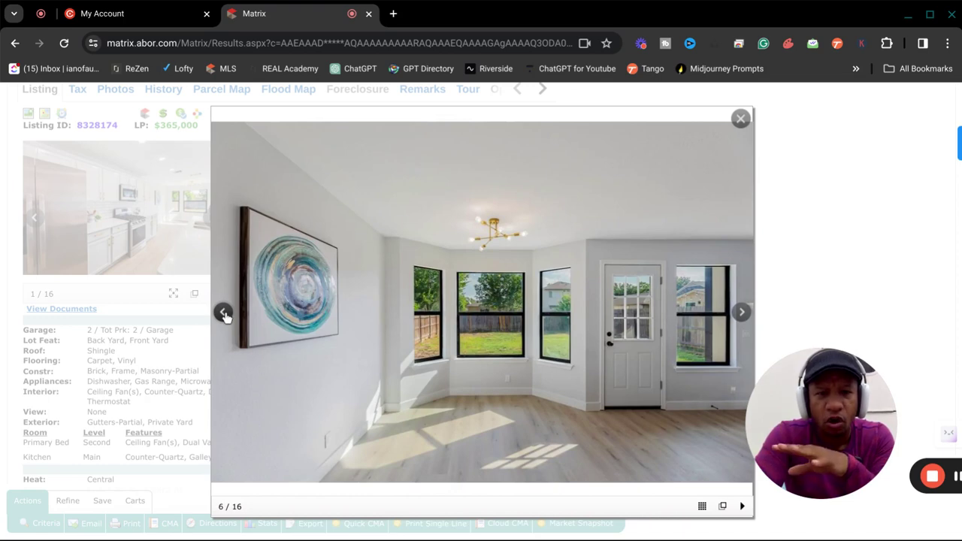
click(225, 313)
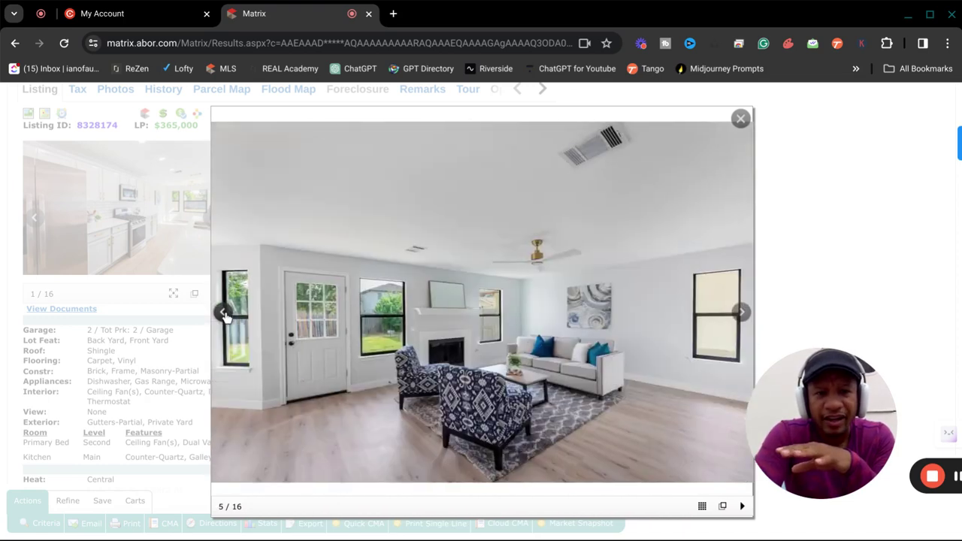
click(224, 313)
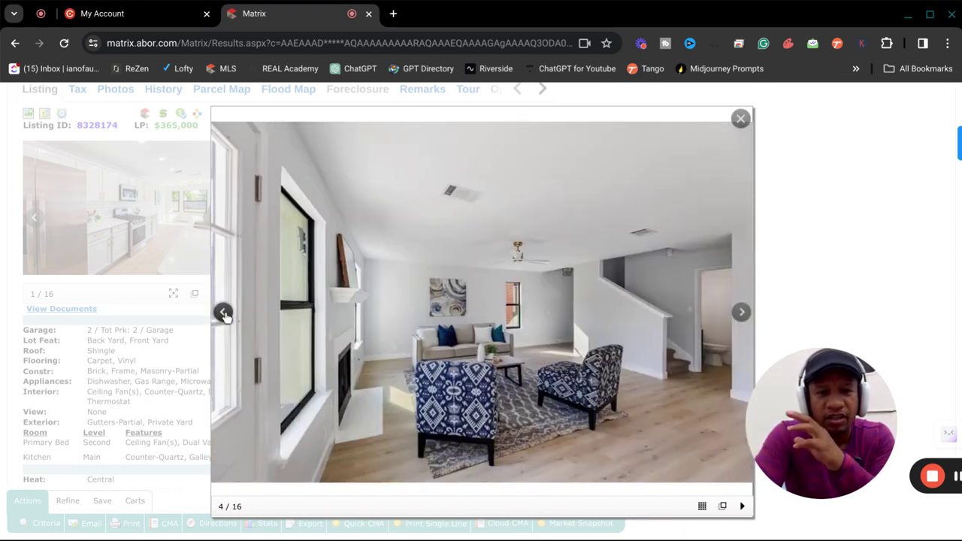
click(224, 313)
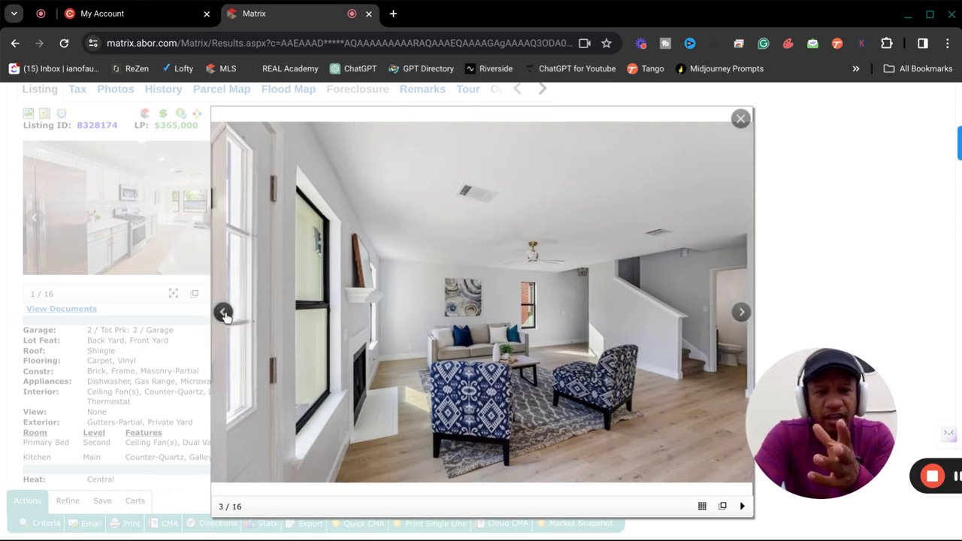
click(224, 314)
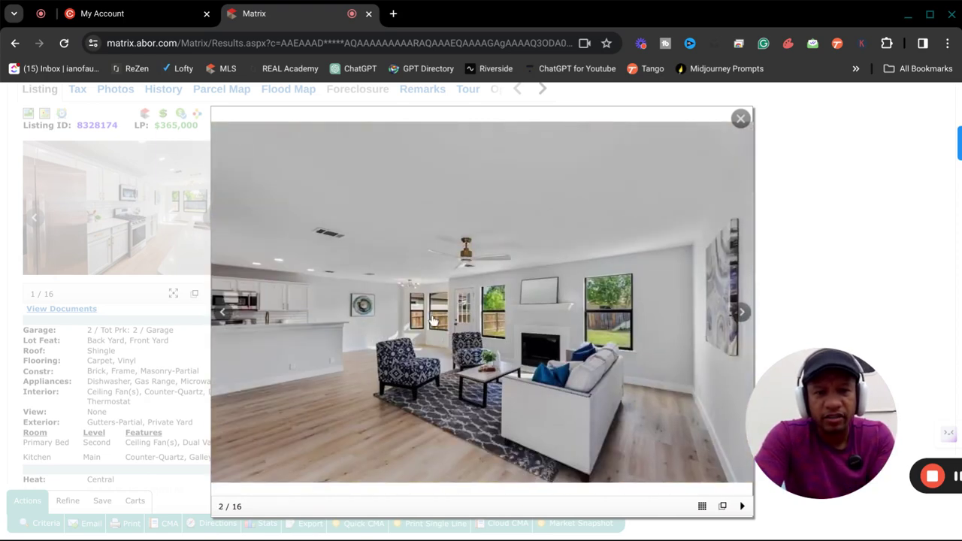
Revisit the bathroom, living room, kitchen and floor plan, then close the gallery to the listing details.
click(742, 313)
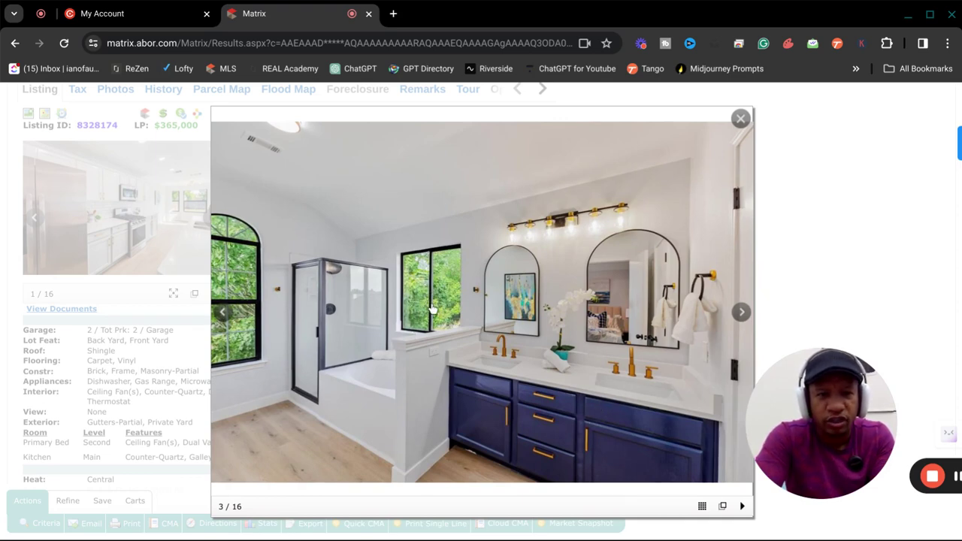
click(225, 314)
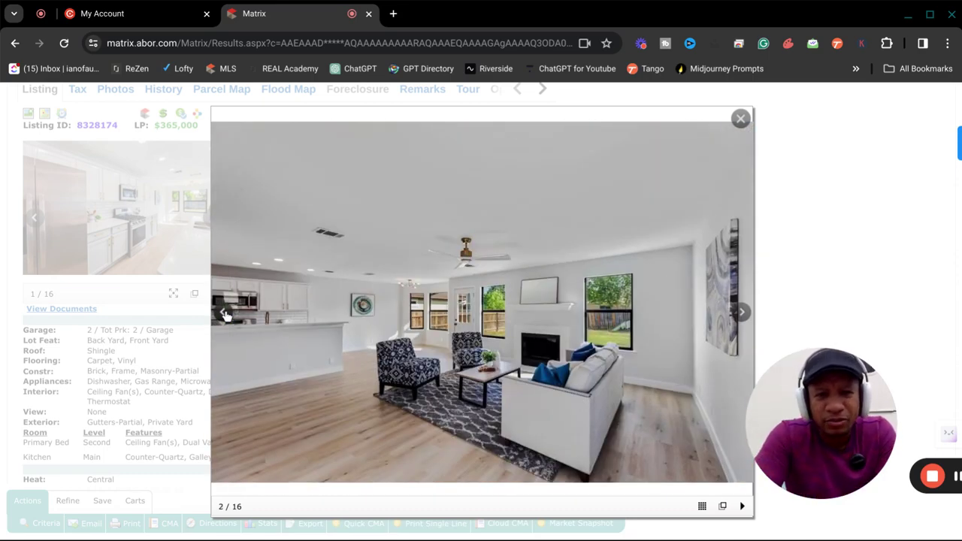
click(225, 314)
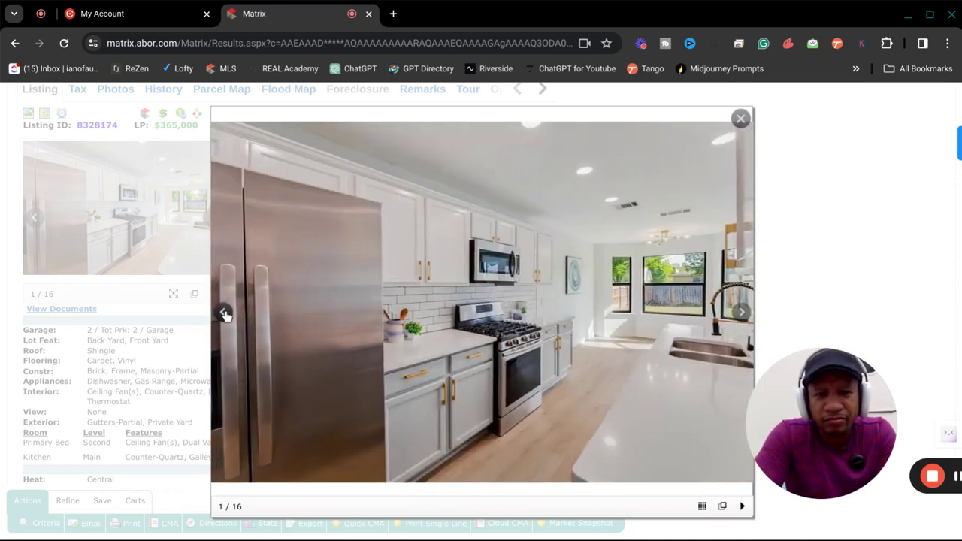
click(225, 314)
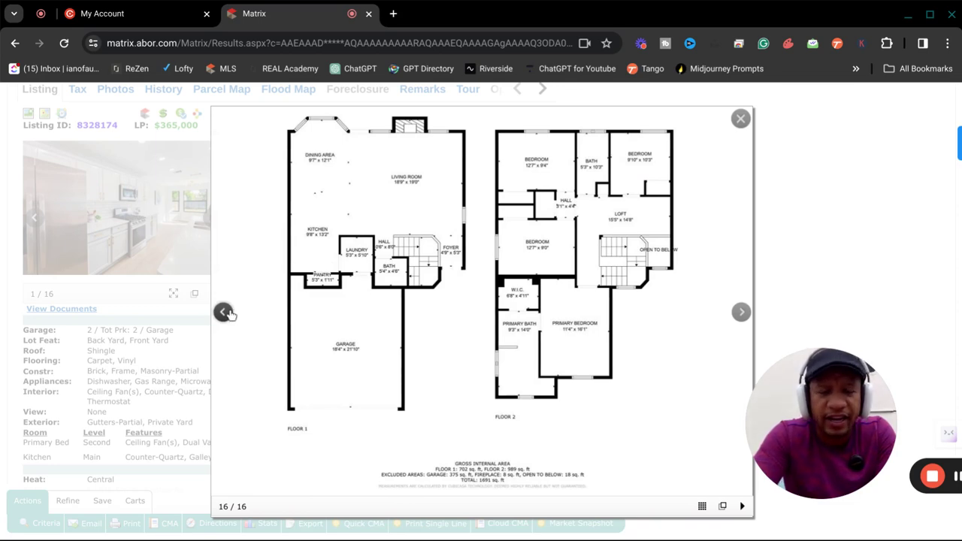
click(224, 312)
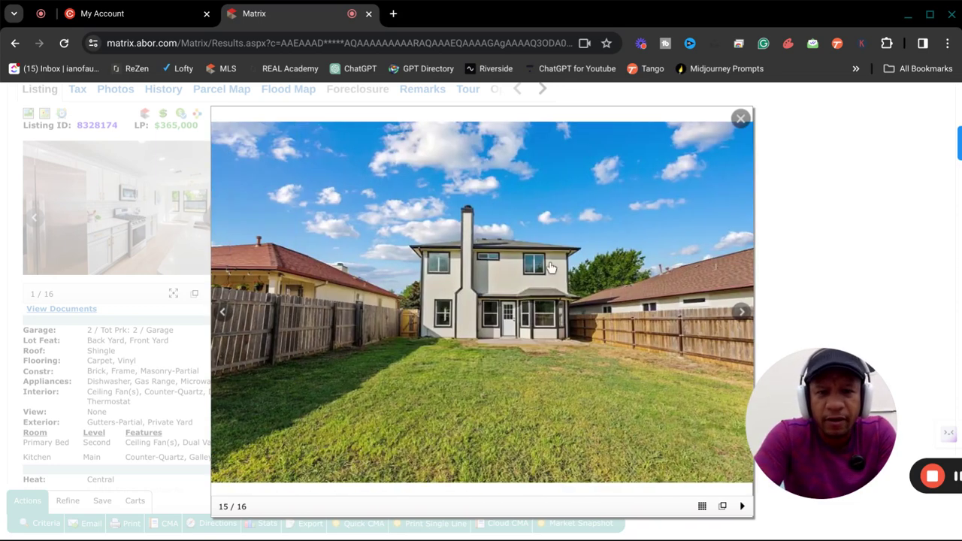
click(751, 119)
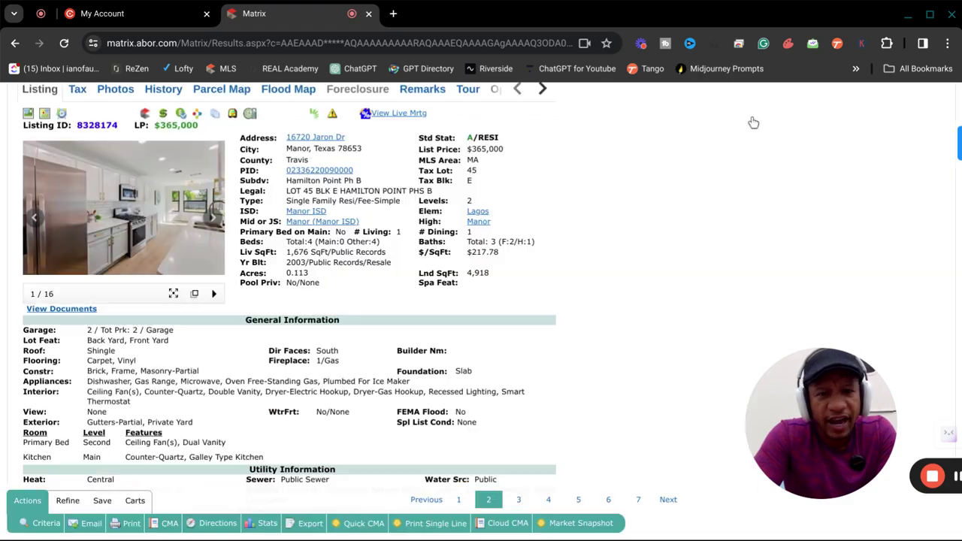
Switch the seven Hamilton Point results from Agent Brief to the Agent Single Line display.
scroll(636, 314, up, 1)
scroll(636, 315, up, 1)
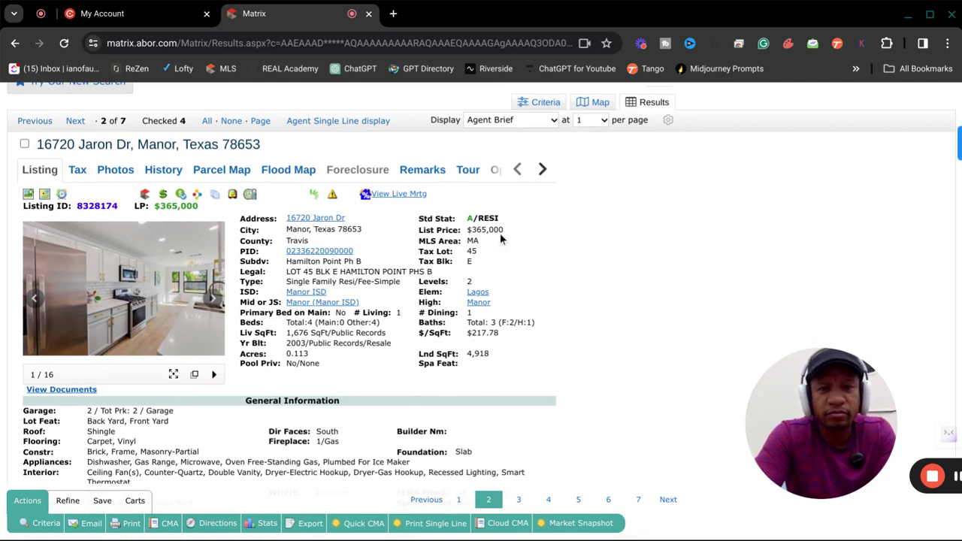
click(550, 123)
click(527, 198)
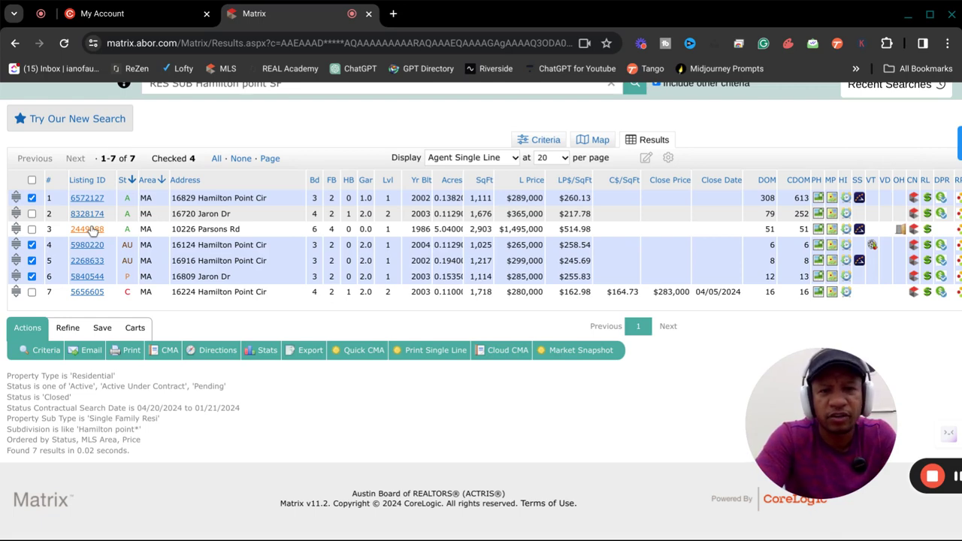
Open Parsons Rd listing 2449088 and page through its photos full size.
click(91, 229)
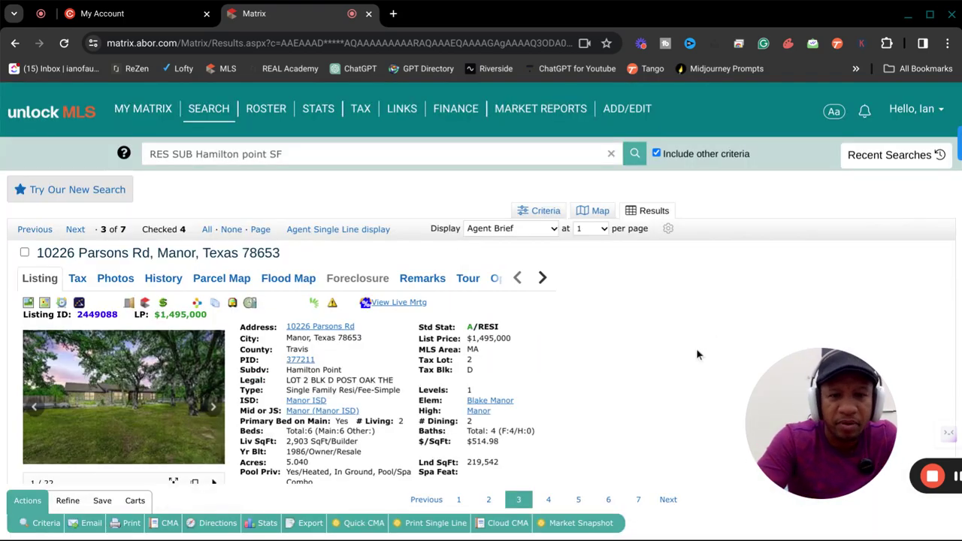
scroll(696, 354, down, 2)
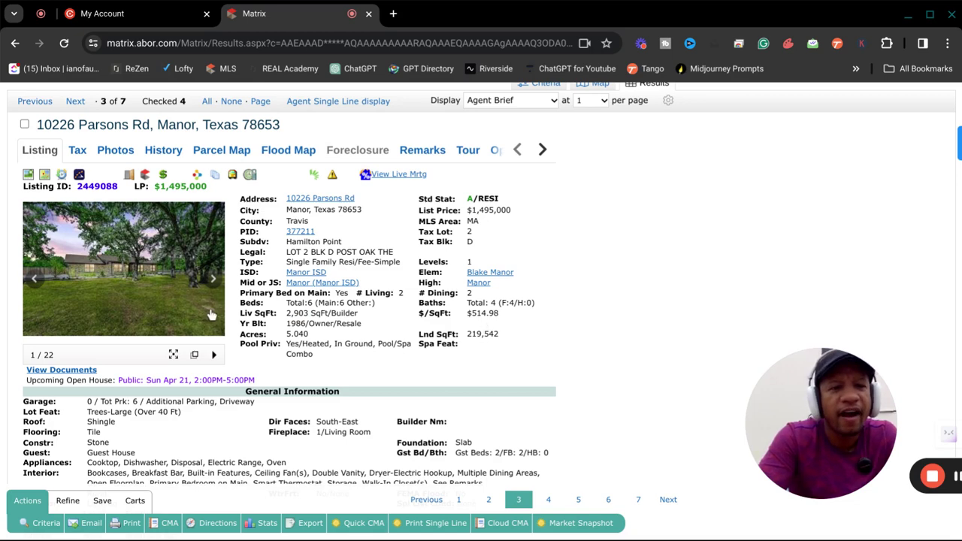
click(173, 355)
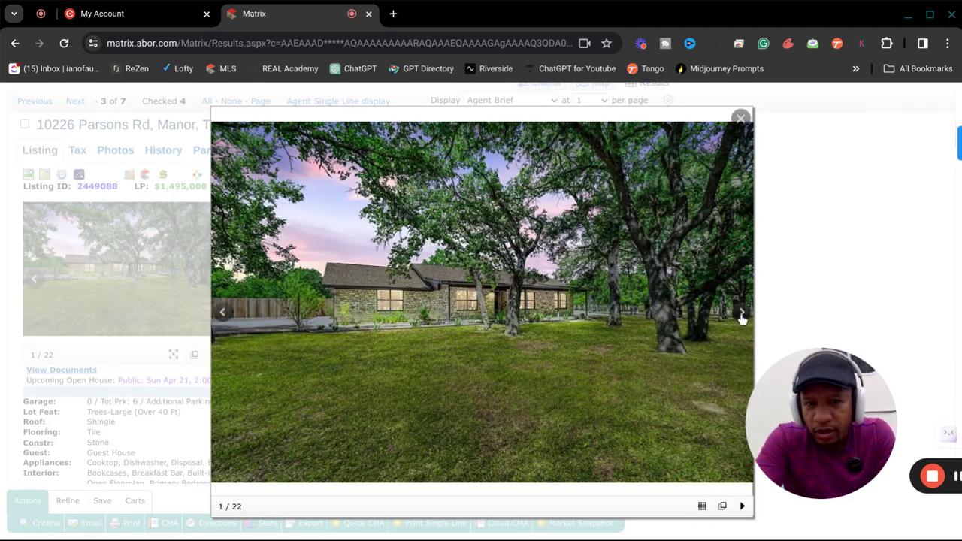
click(740, 314)
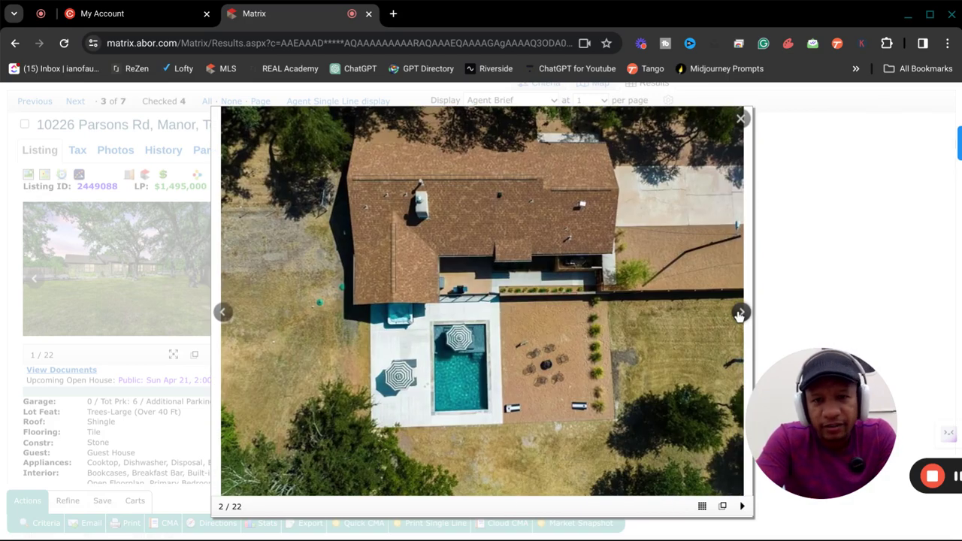
click(740, 314)
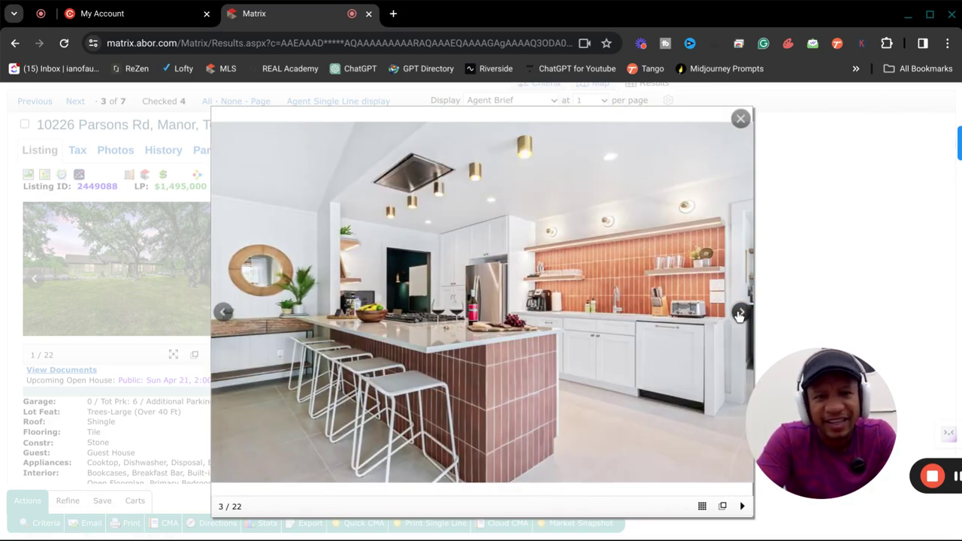
click(740, 315)
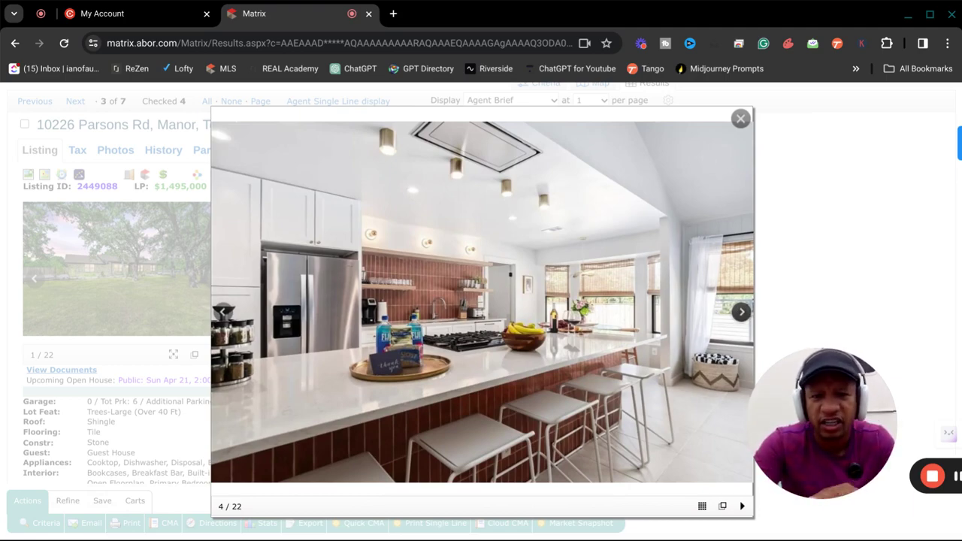
click(740, 314)
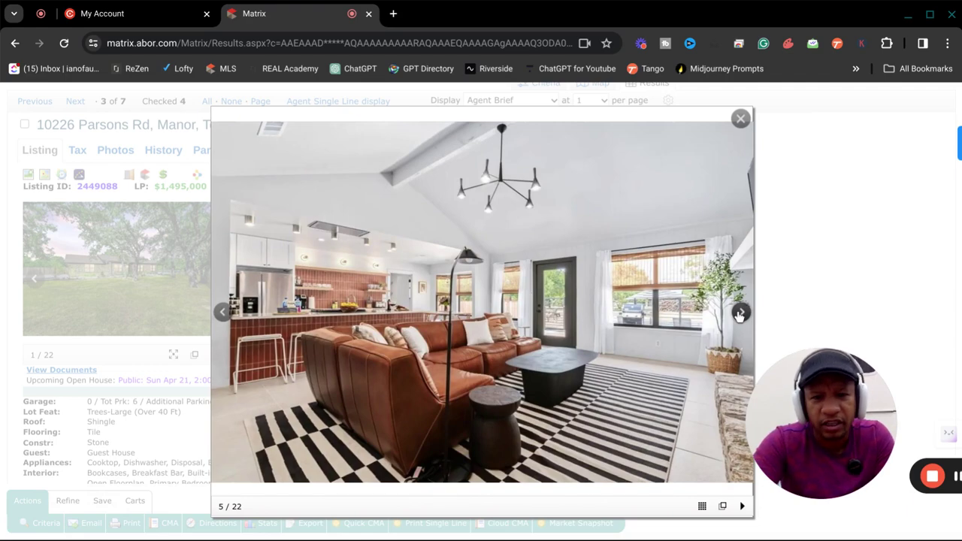
click(740, 314)
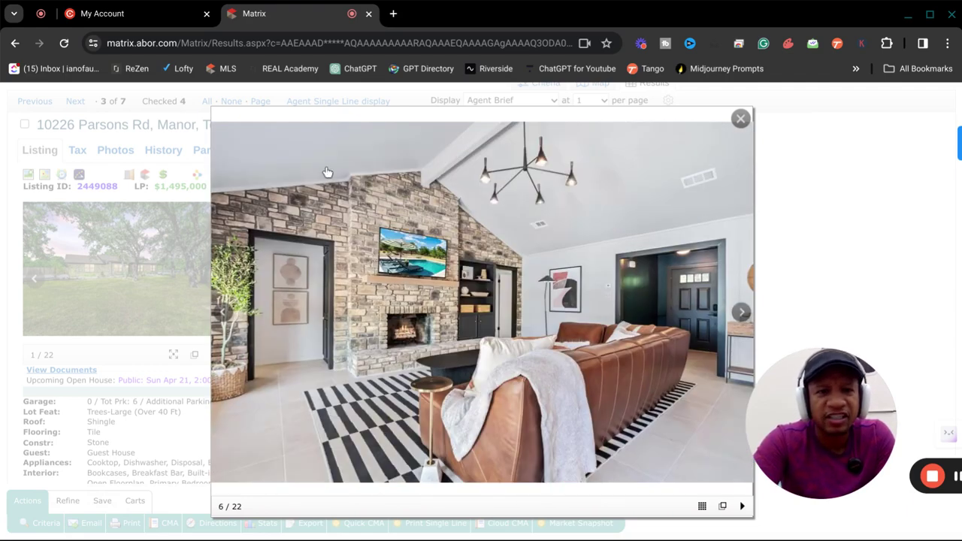
click(743, 312)
Close the photo viewer and return to the Hamilton Point search criteria form.
click(740, 119)
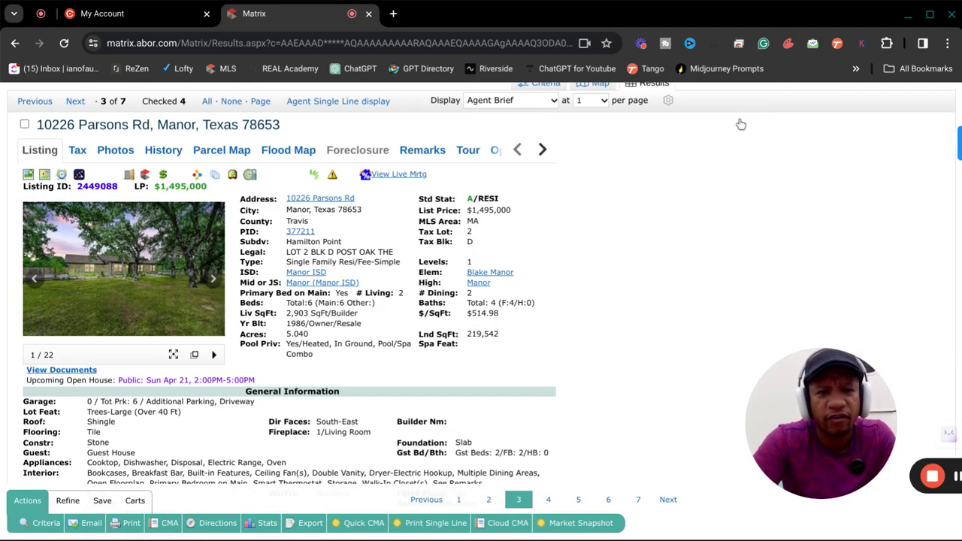
scroll(688, 291, up, 1)
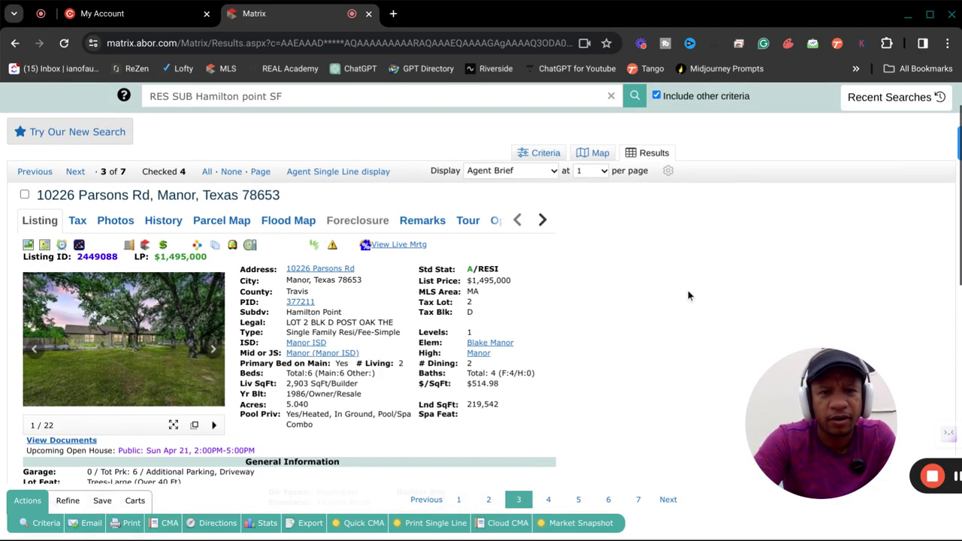
scroll(688, 290, down, 1)
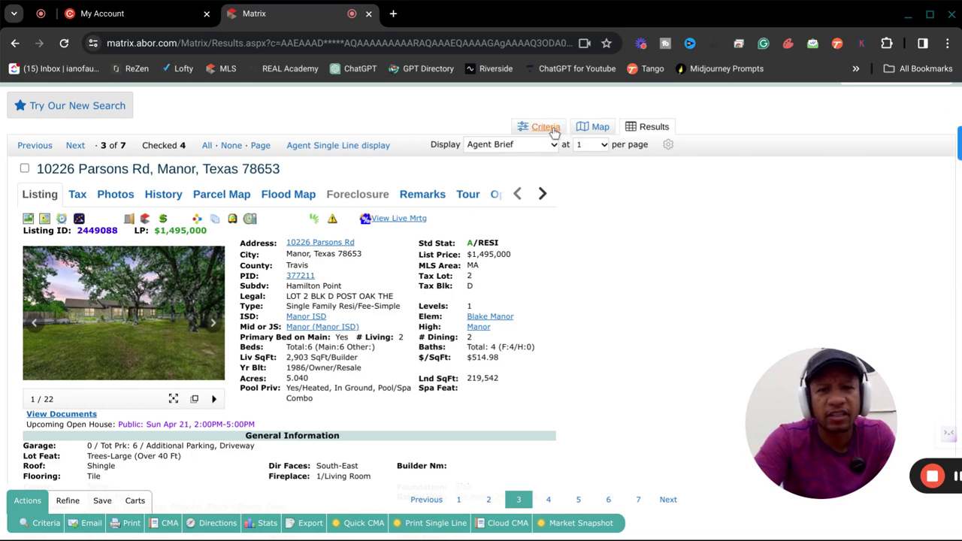
click(548, 128)
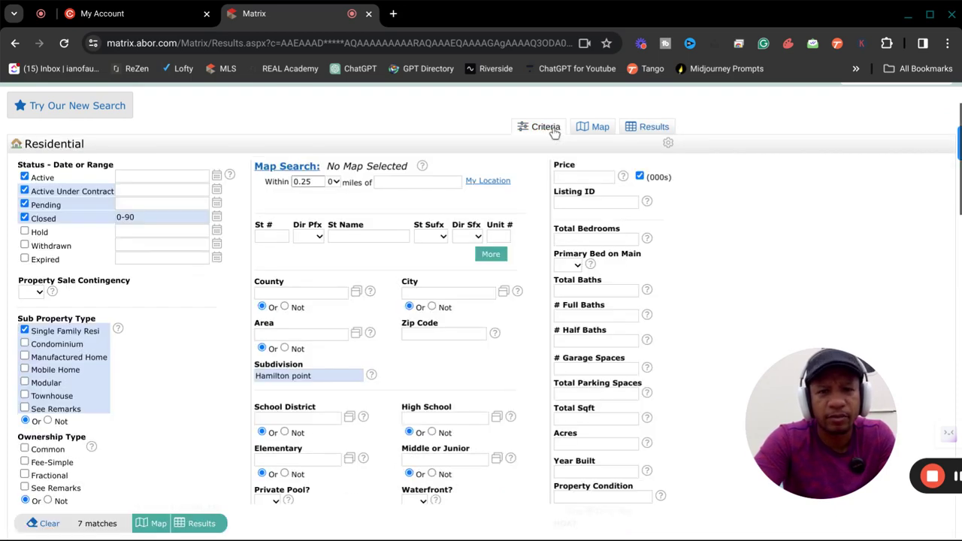
Widen the Closed range to 0-120 days and uncheck Active, Active Under Contract and Pending.
click(131, 217)
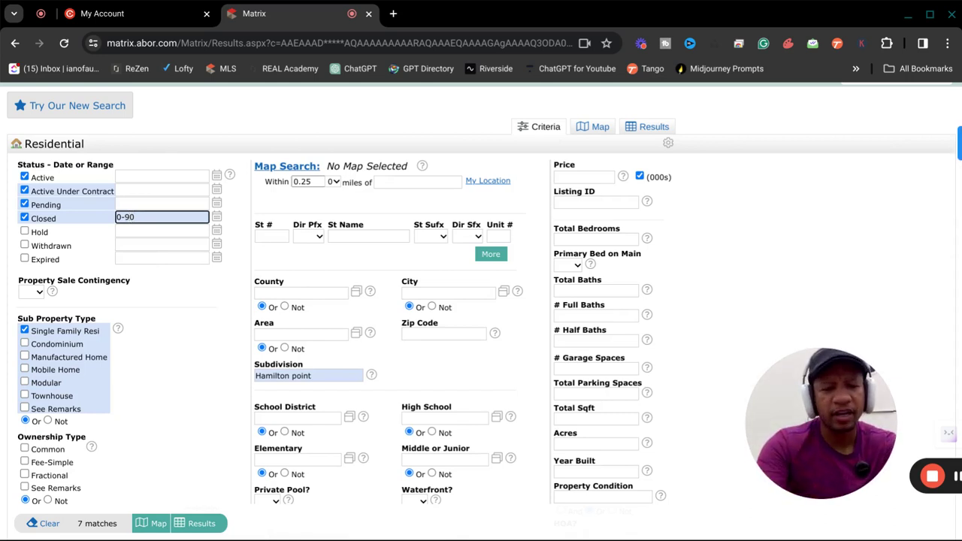
text(12)
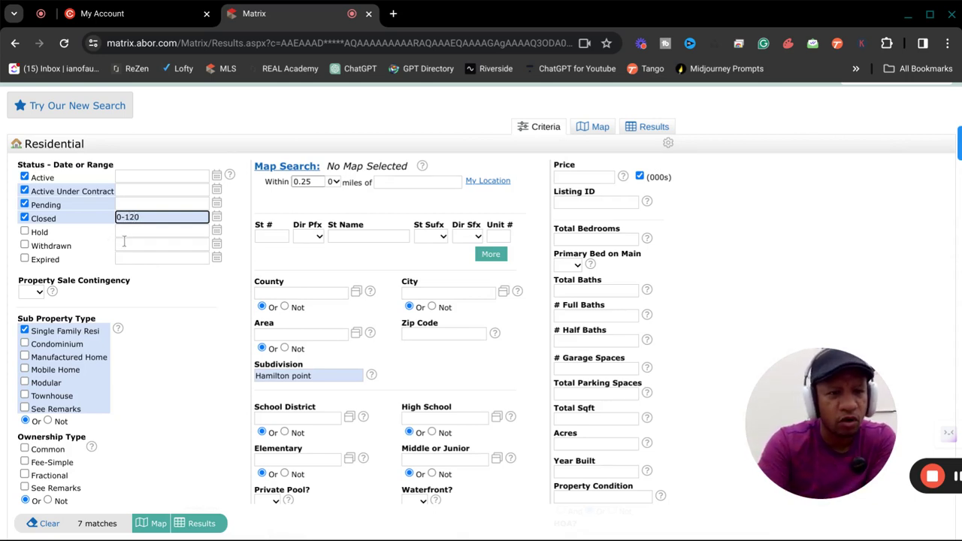
click(139, 231)
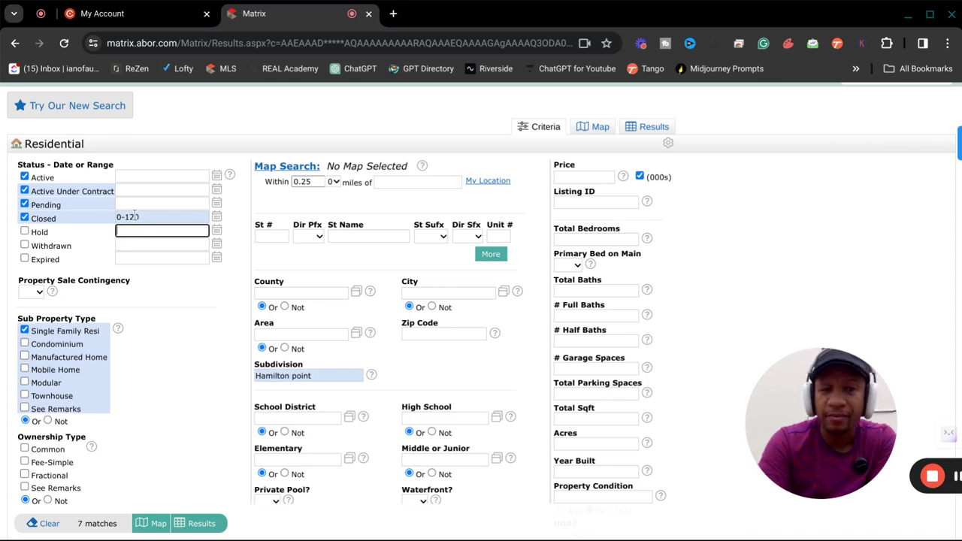
click(24, 177)
click(25, 190)
click(24, 204)
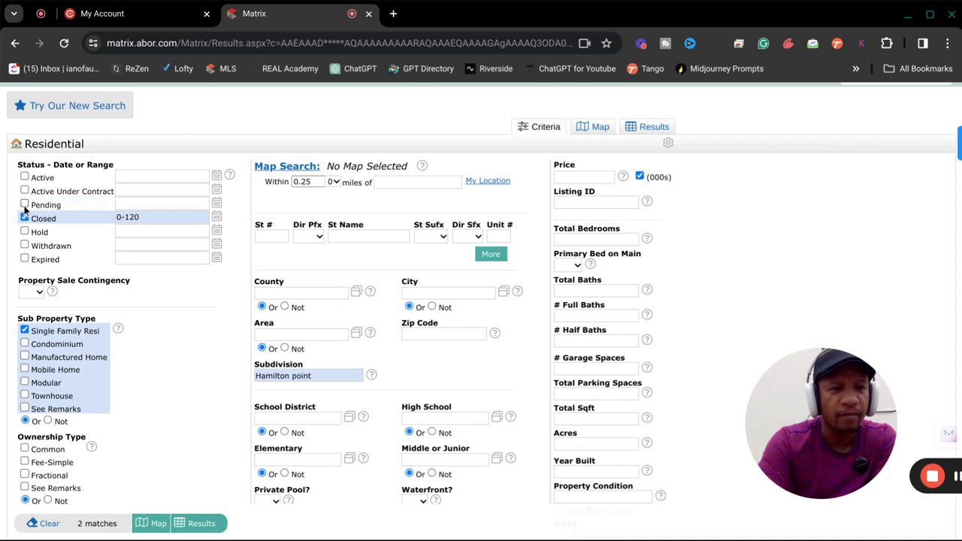
Extend the Closed date range to 0-150, then 0-180 days.
click(130, 217)
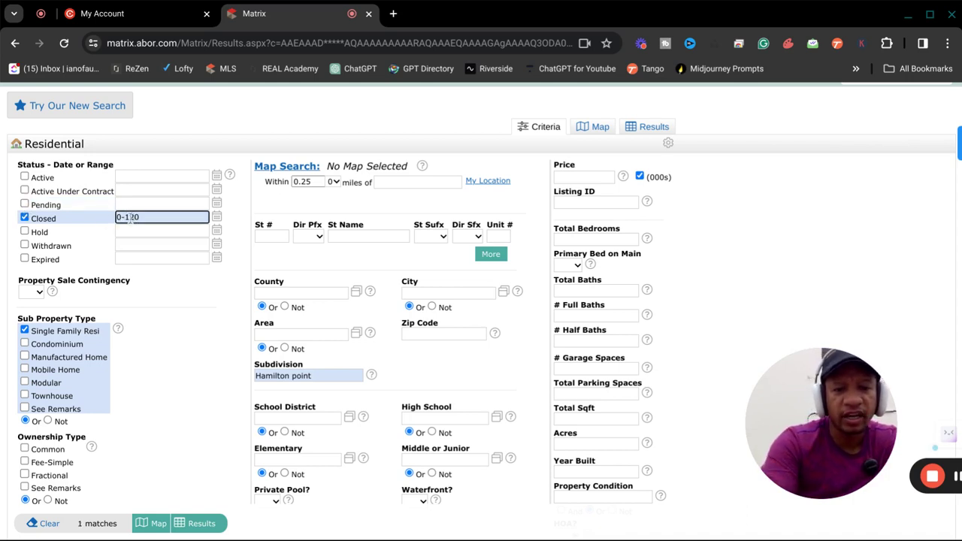
key(Delete)
text(5)
click(146, 231)
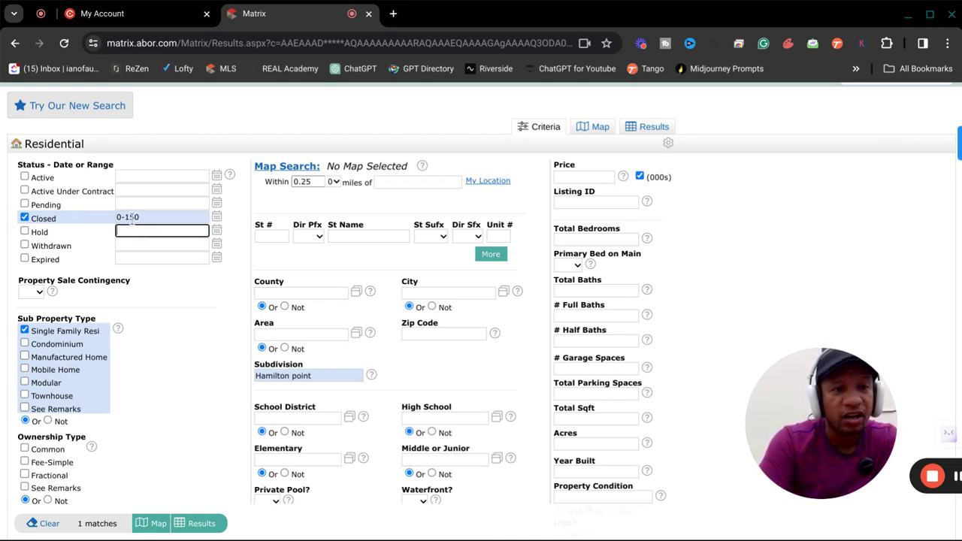
click(134, 217)
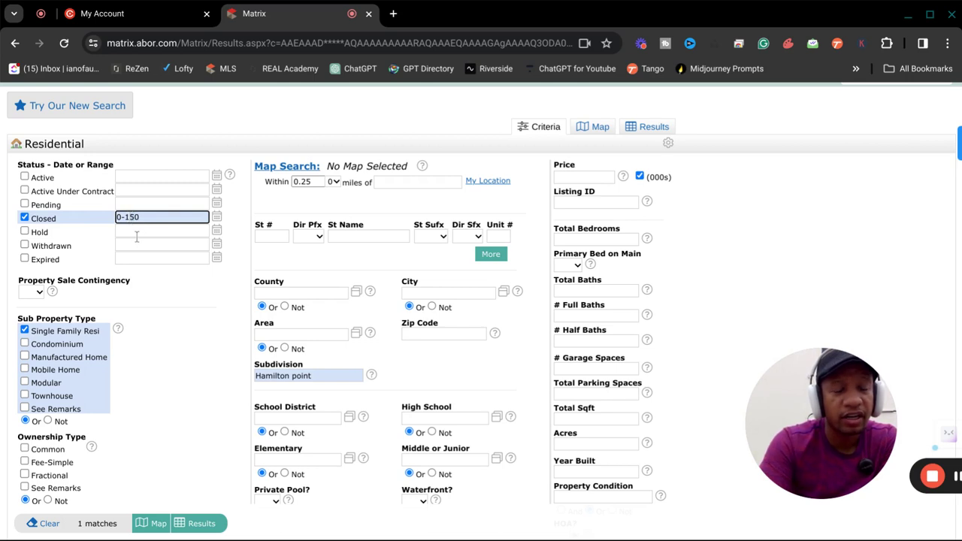
key(BackSpace)
text(8)
click(149, 231)
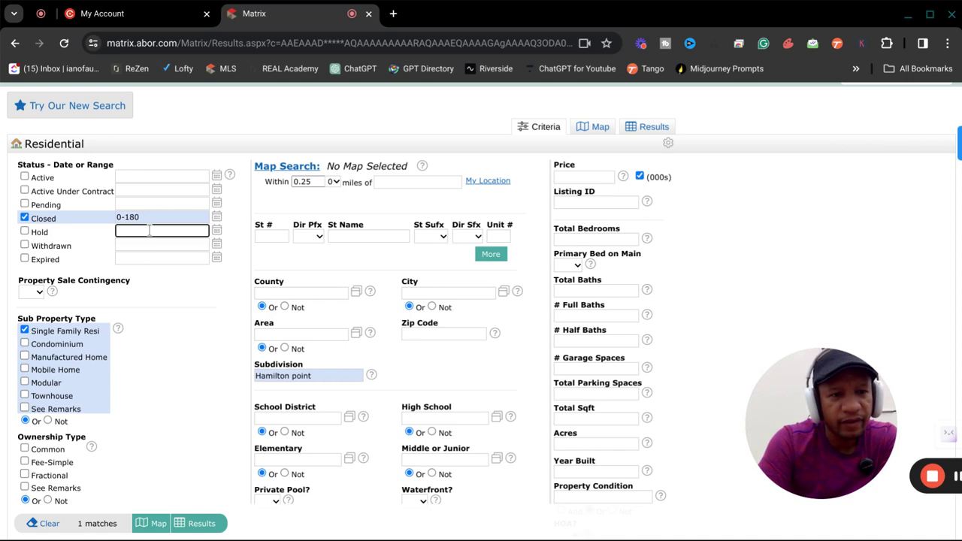
Extend the Closed date range to 0-365, then 0-600 days, leaving 5 matches.
click(137, 217)
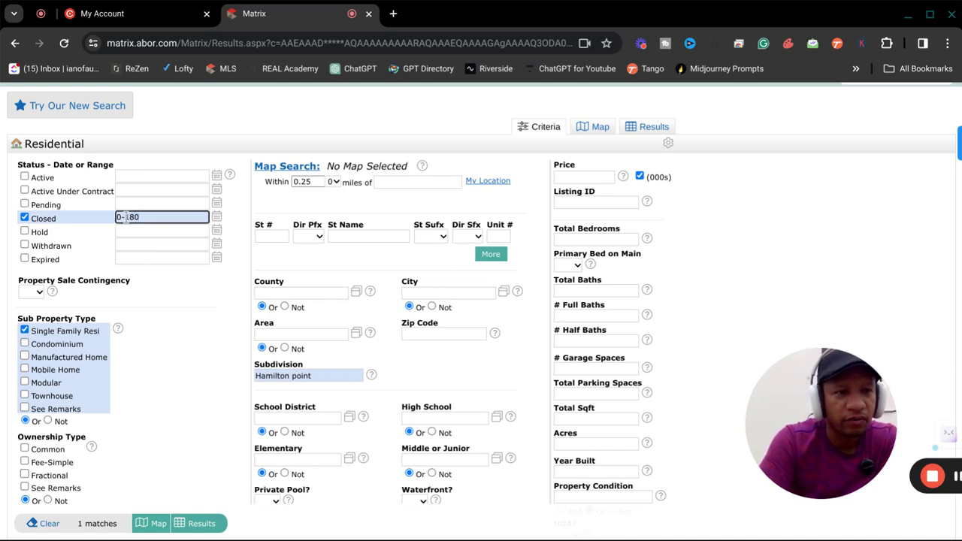
key(BackSpace)
key(BackSpace)
key(BackSpace)
text(35)
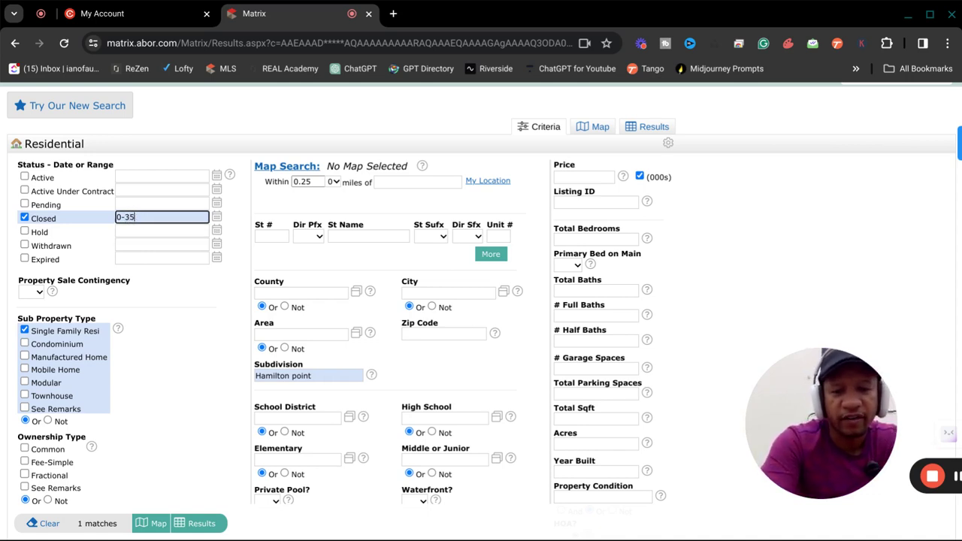
click(145, 227)
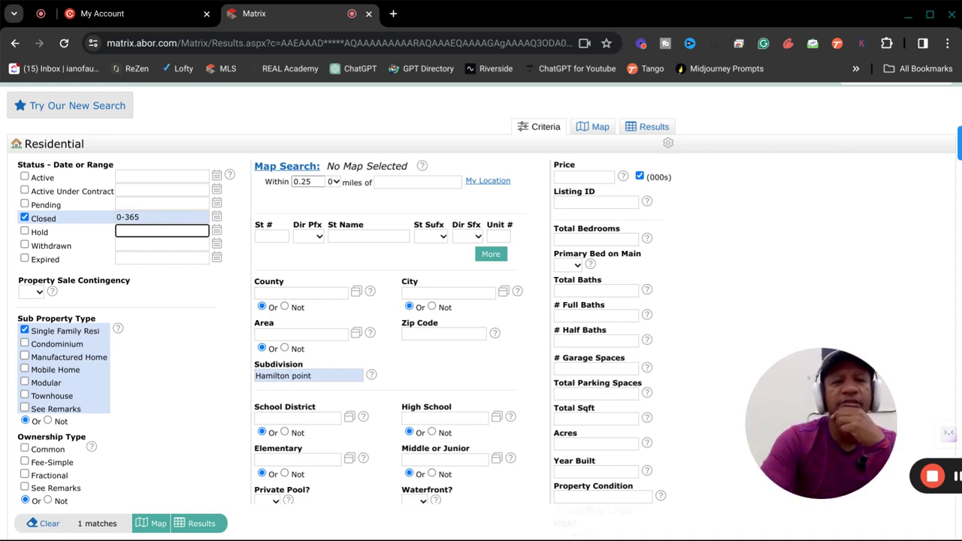
click(143, 216)
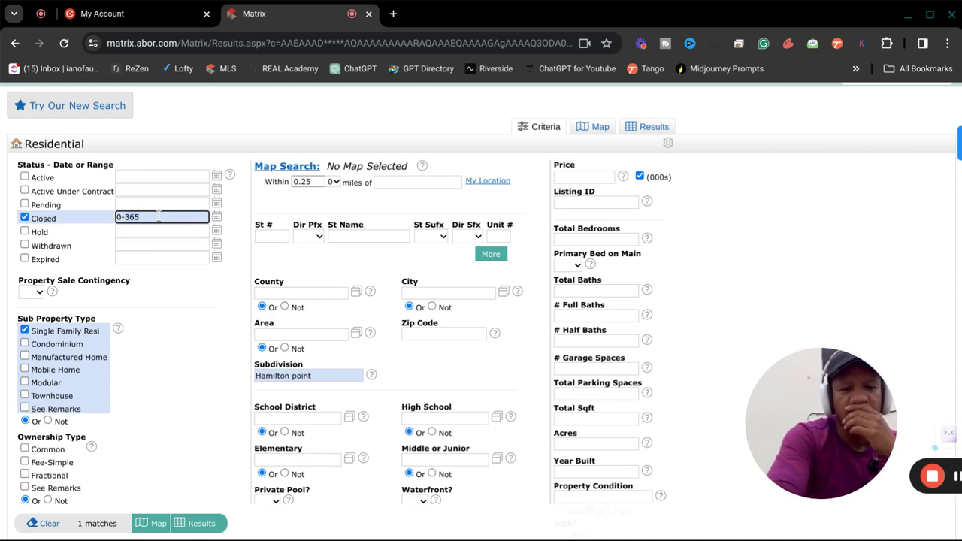
key(BackSpace)
key(BackSpace)
key(BackSpace)
text(600)
click(156, 232)
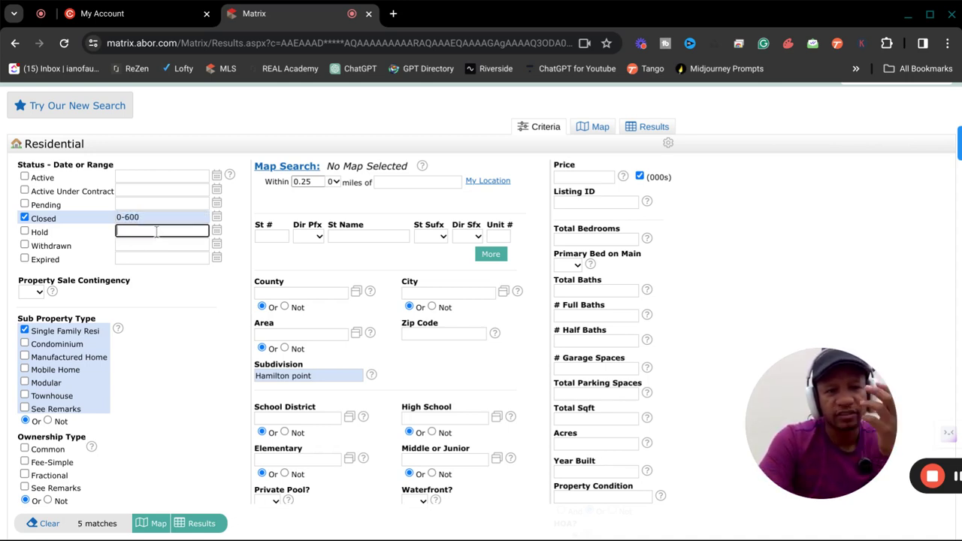
Display the 5 closed sales in single-line results, close prices $230,000 to $290,000.
click(198, 526)
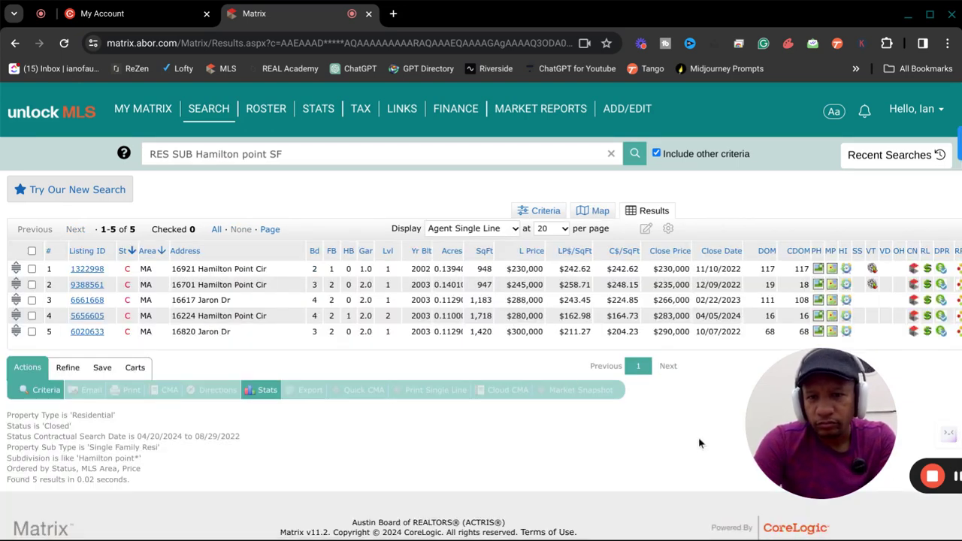
scroll(699, 443, down, 1)
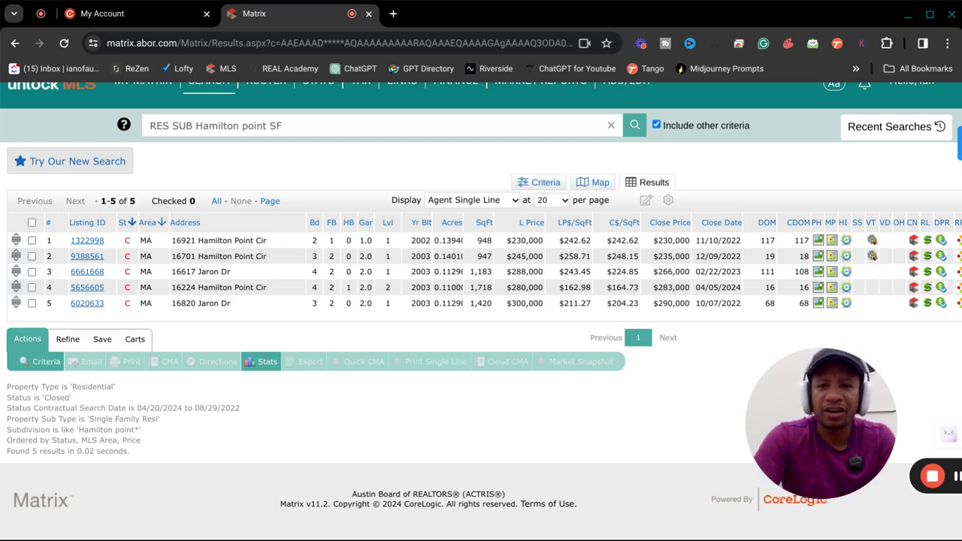
mouse_move(806, 423)
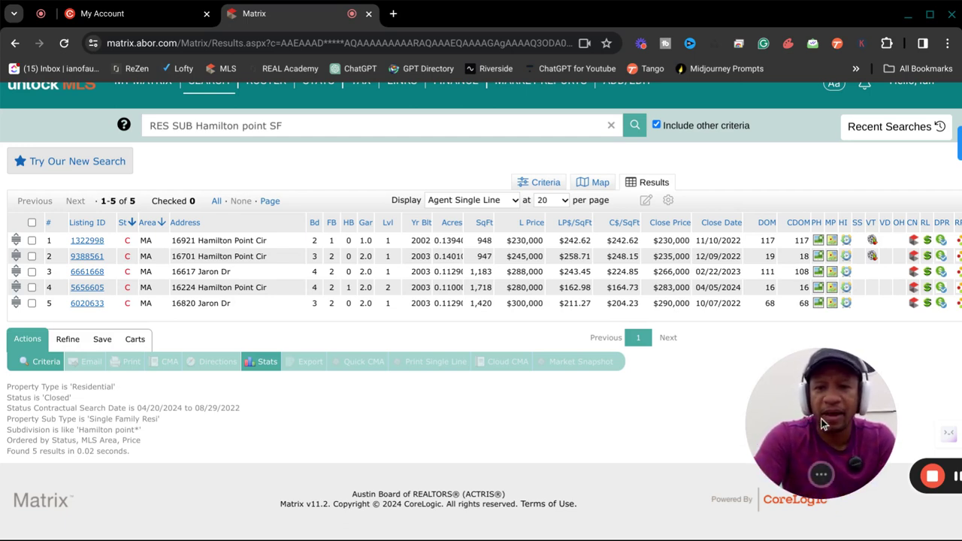
drag(807, 423, 644, 345)
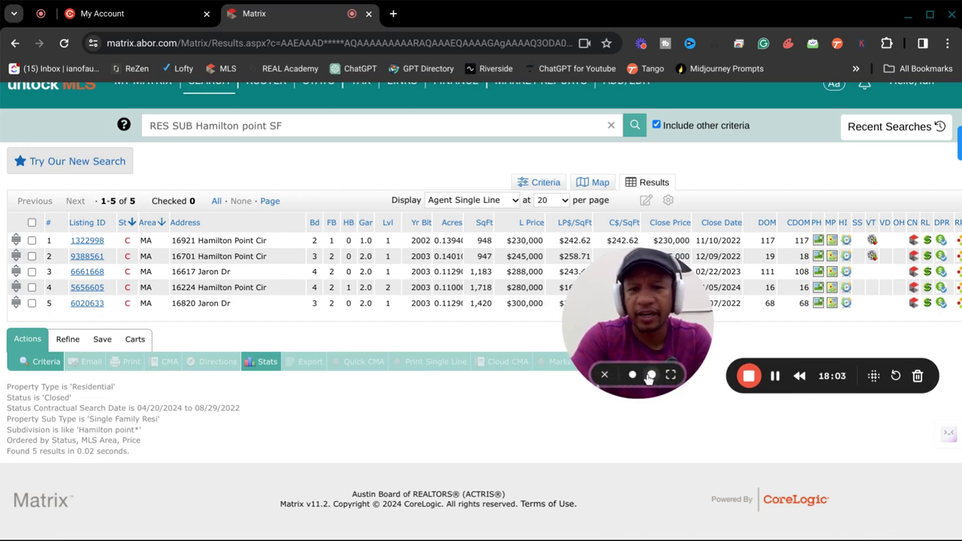
click(649, 374)
drag(686, 297, 558, 335)
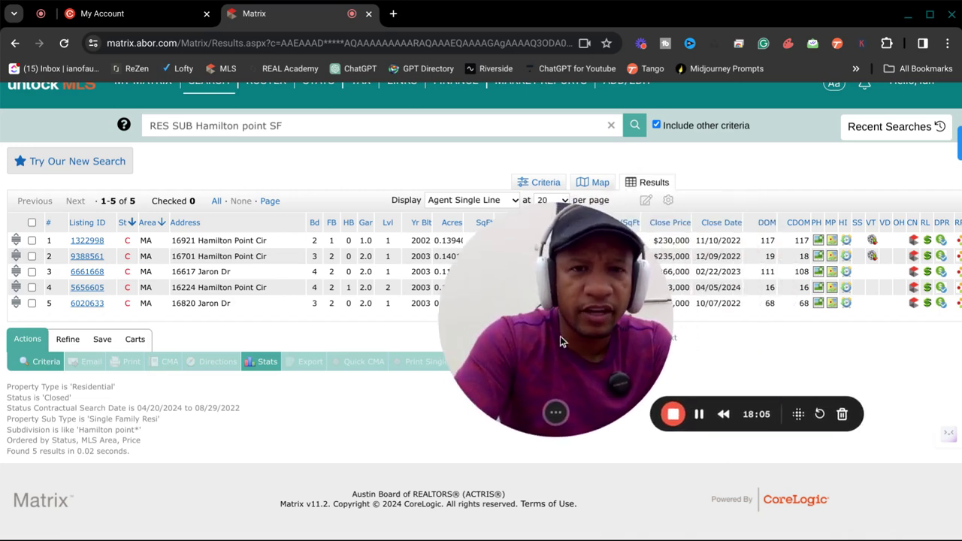